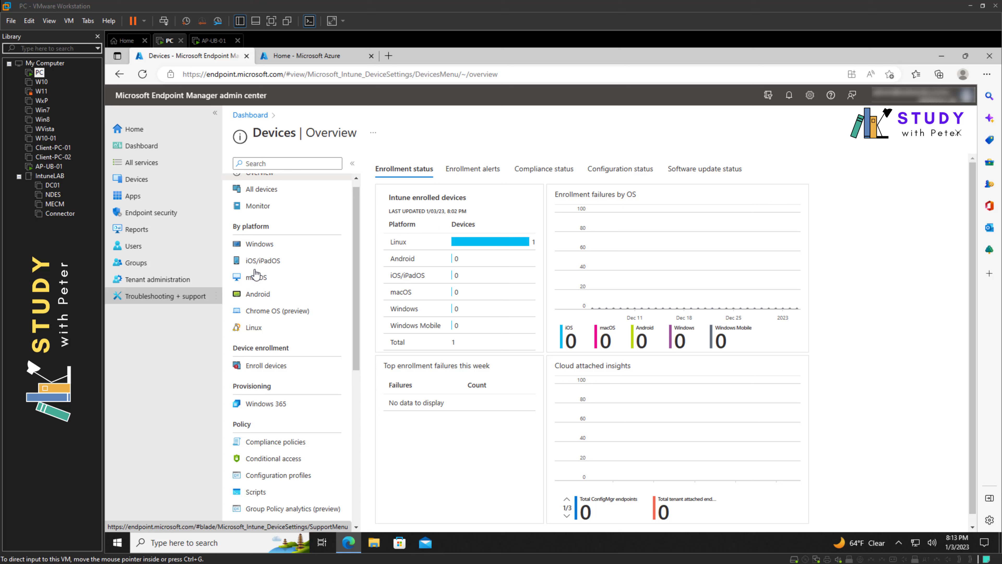
Step: Show My Dashboard with the status tiles and the one enrolled Linux device
click(146, 185)
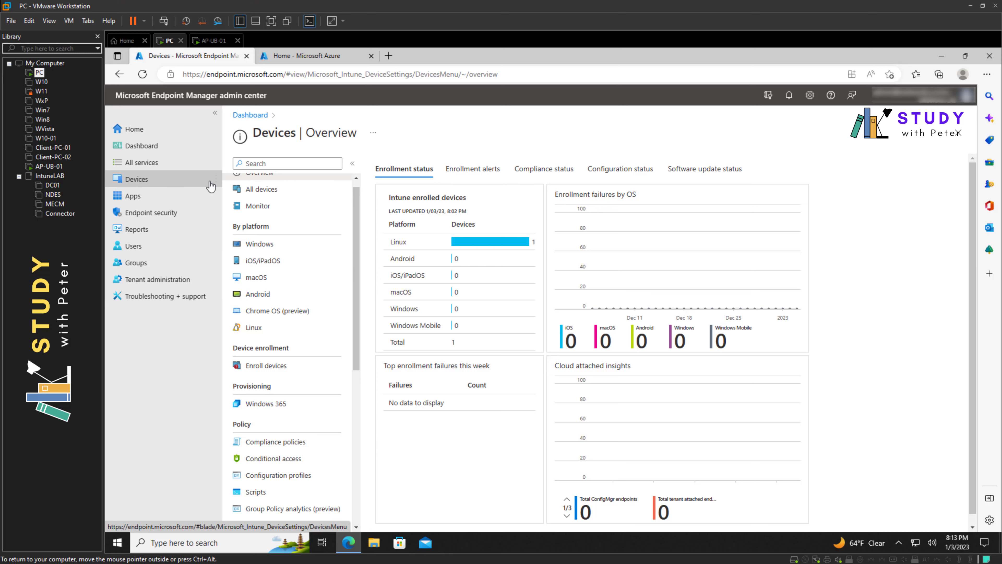
click(152, 147)
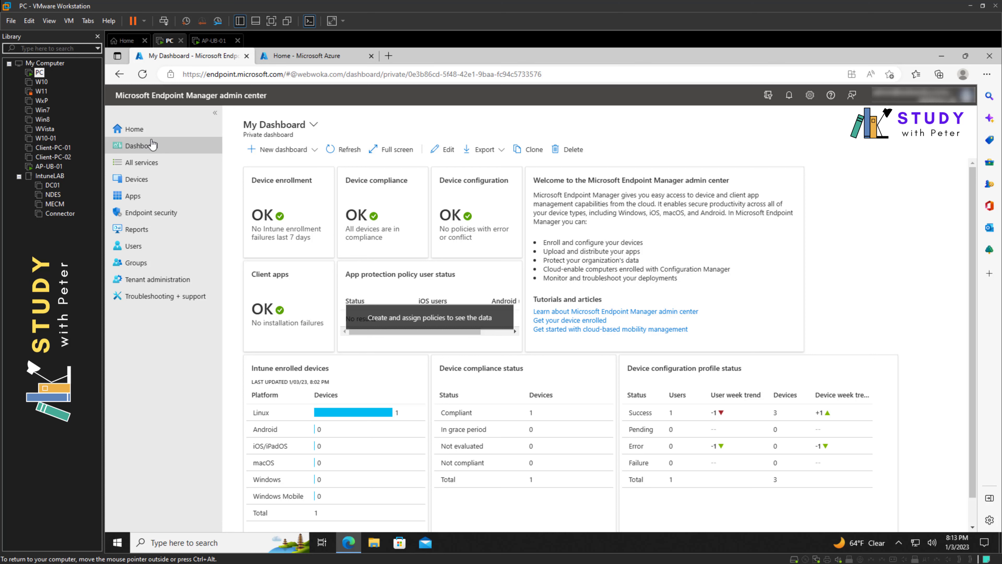
Step: Reload the portal and list Linux devices, where the Ubuntu 22.04 device AP-UB-01 shows Compliant
click(143, 75)
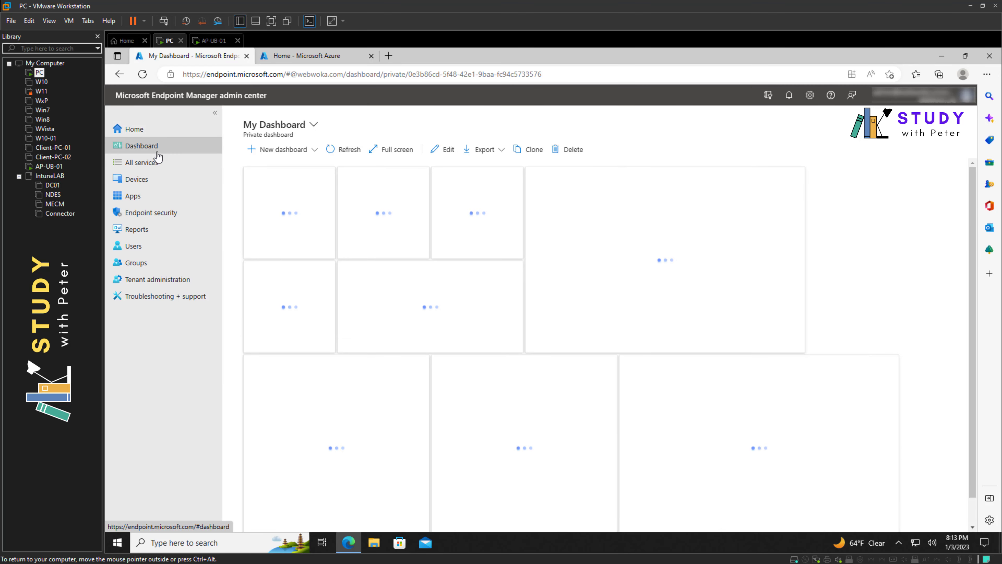
click(151, 185)
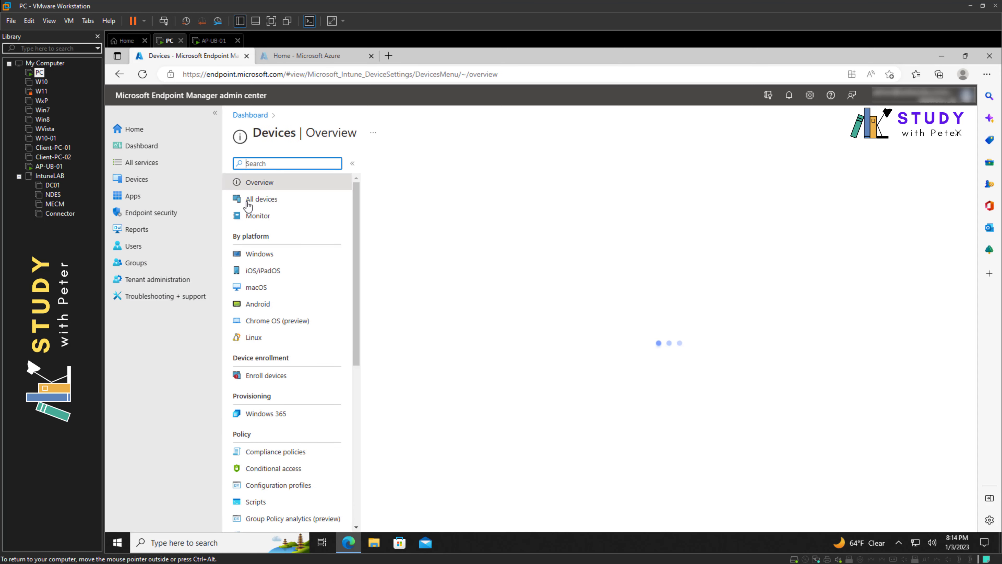
click(260, 339)
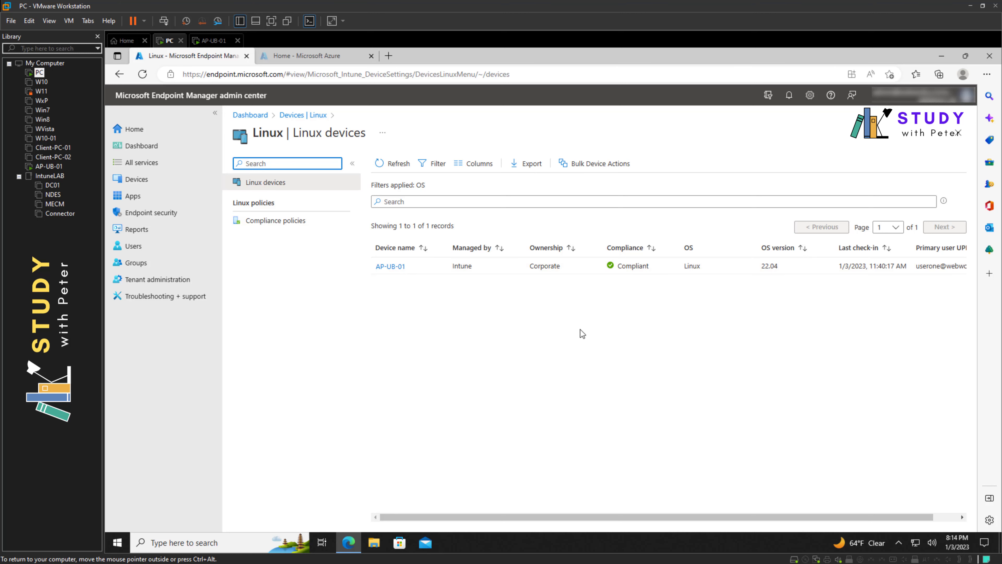
Step: Create a Linux settings-catalog compliance policy named 'Basic Linux Device Policy' and finish its Basics
click(295, 222)
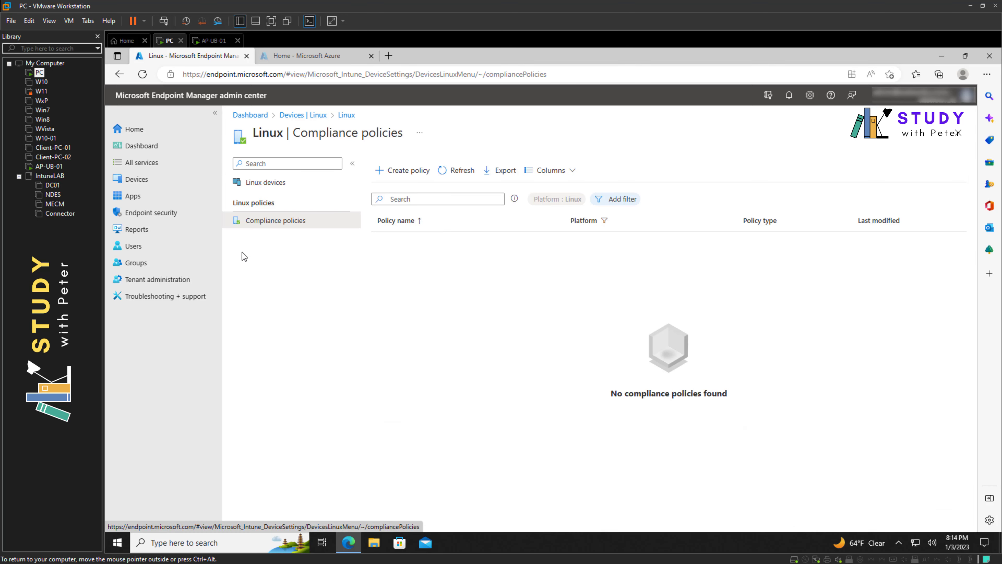
click(397, 171)
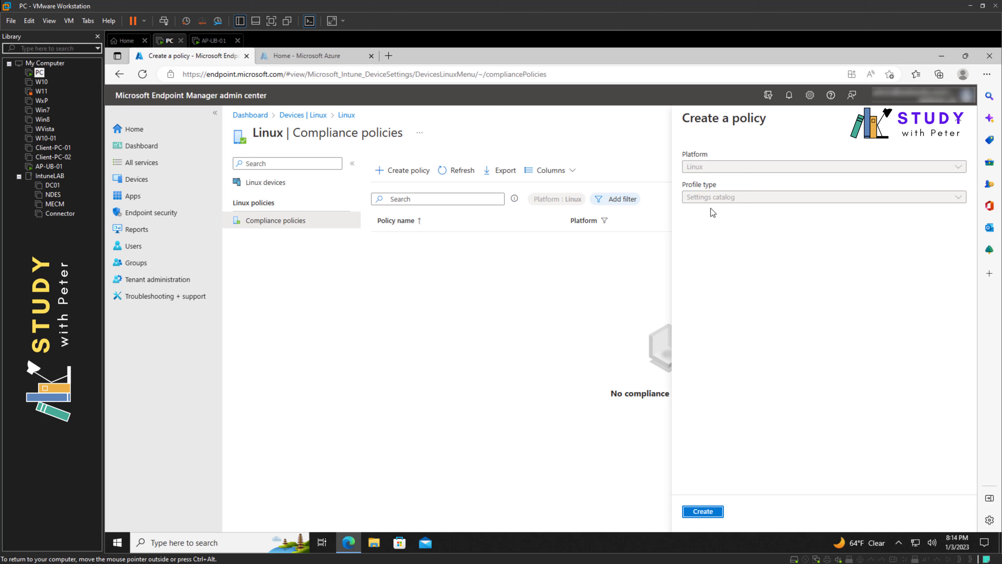
click(716, 513)
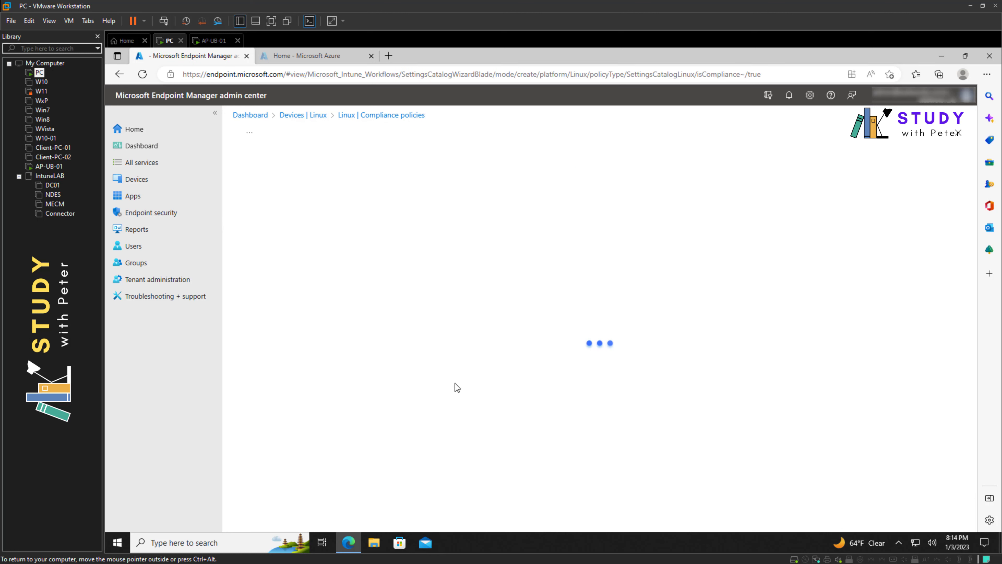
click(406, 194)
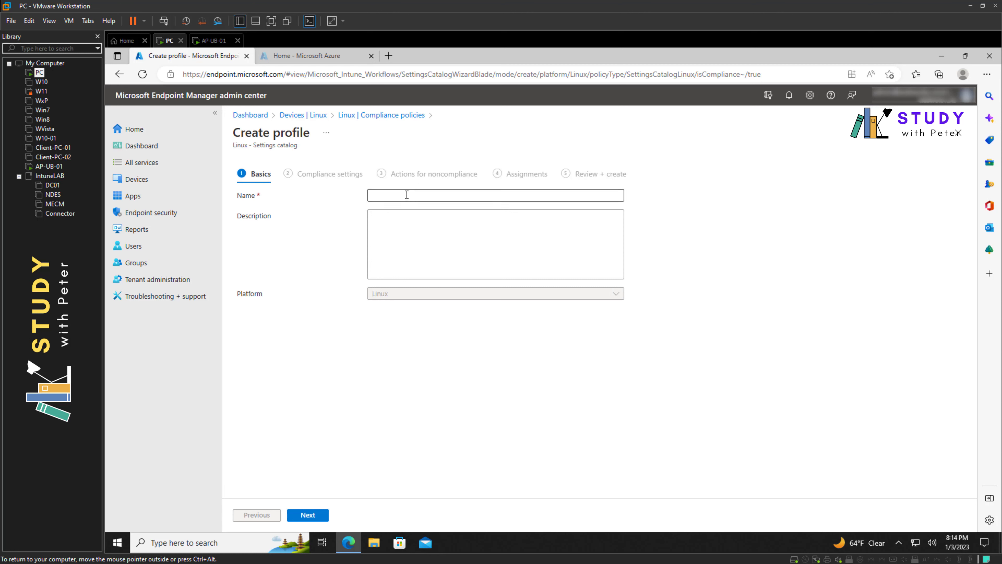
click(448, 228)
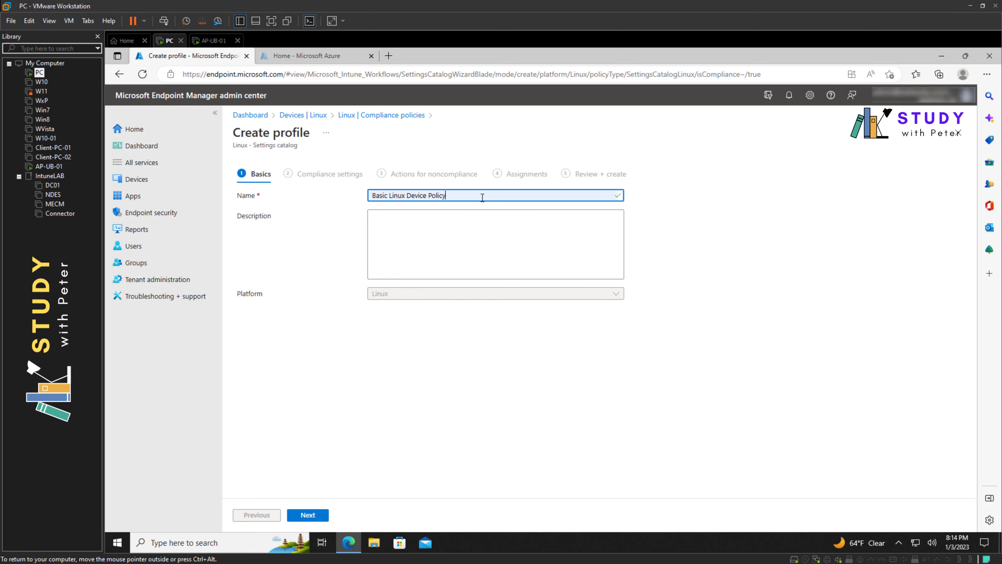
click(443, 246)
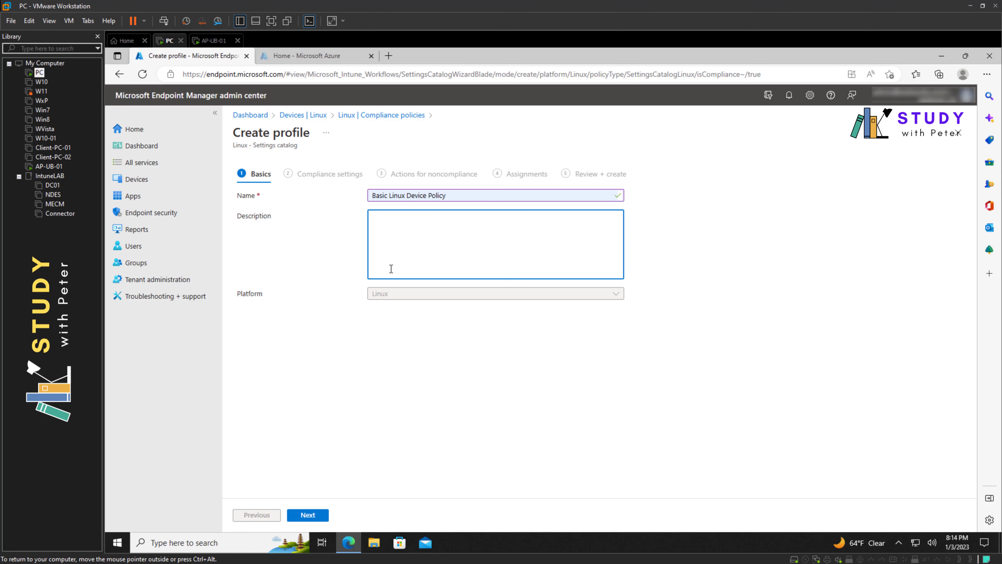
click(312, 514)
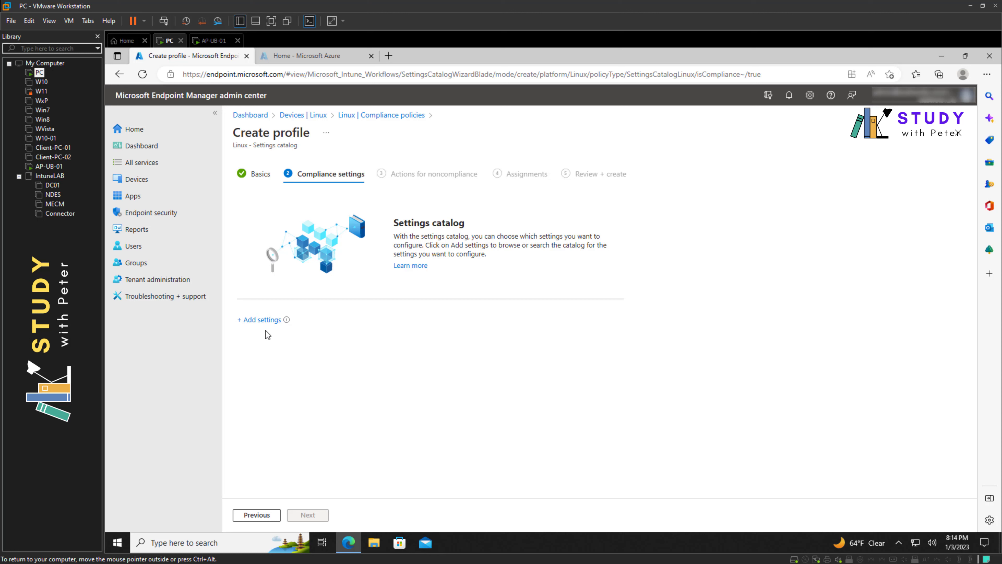
Step: Add Require Device Encryption, Minimum Length and Minimum Lowercase settings from the catalog
click(262, 320)
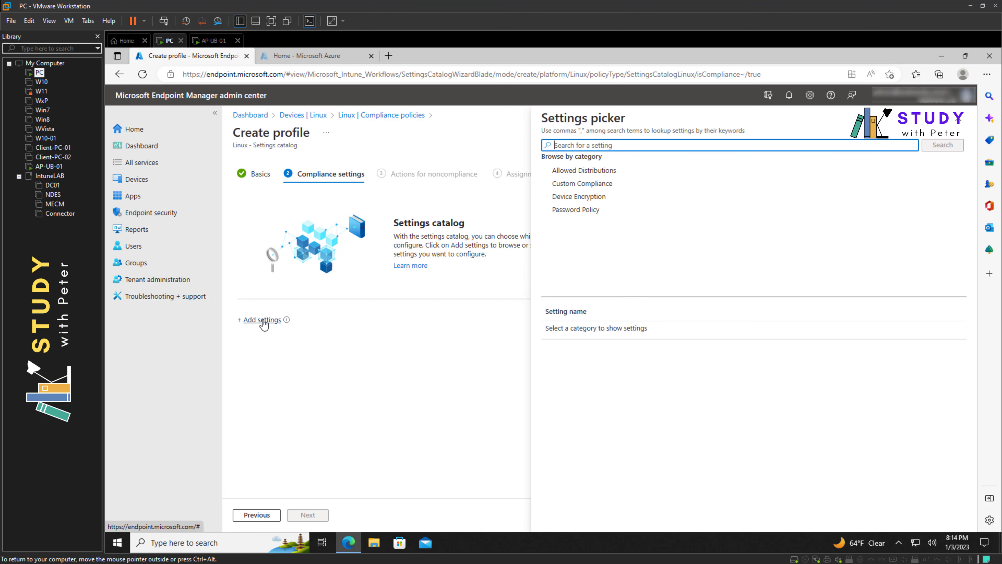
click(602, 197)
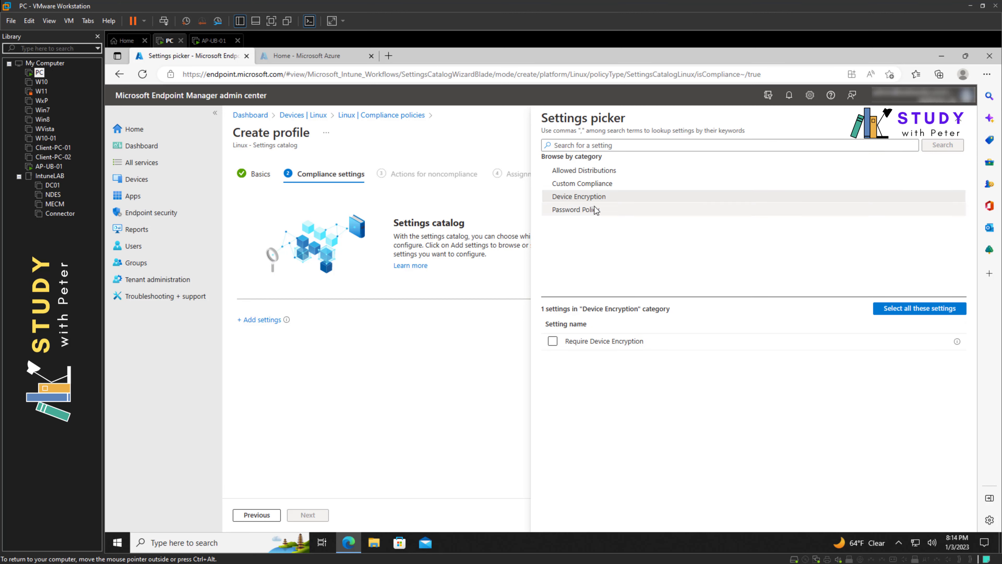
click(572, 187)
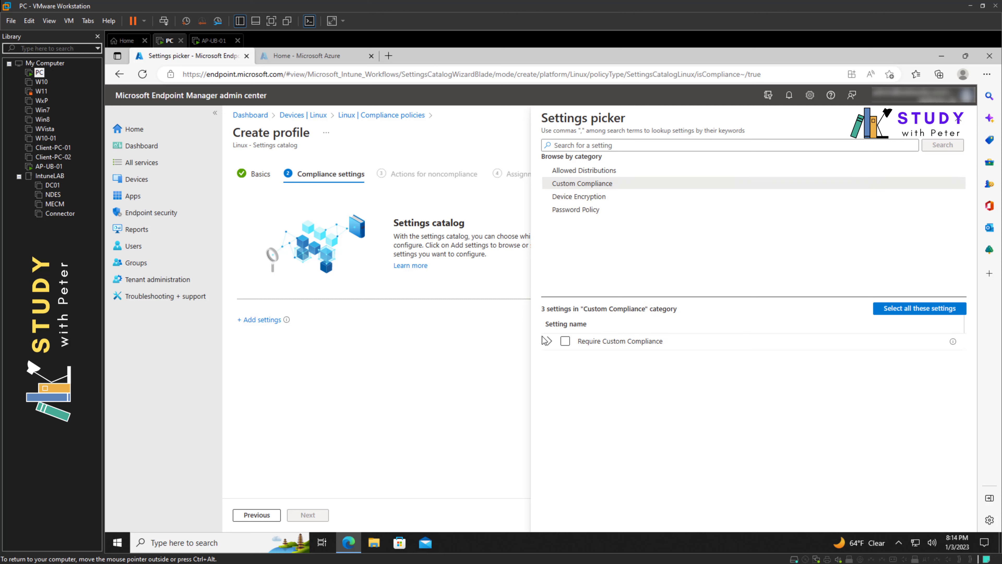
click(549, 340)
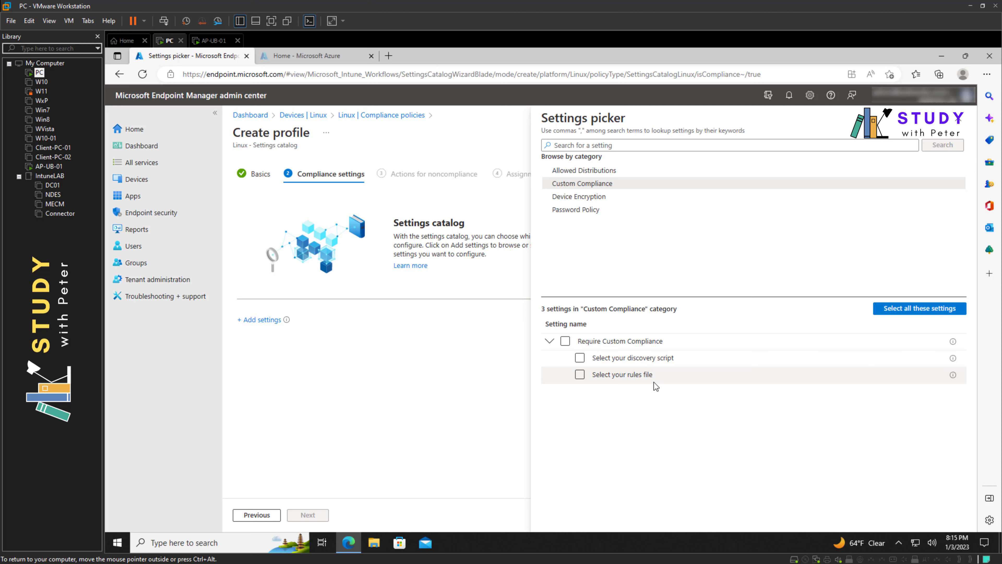
click(576, 198)
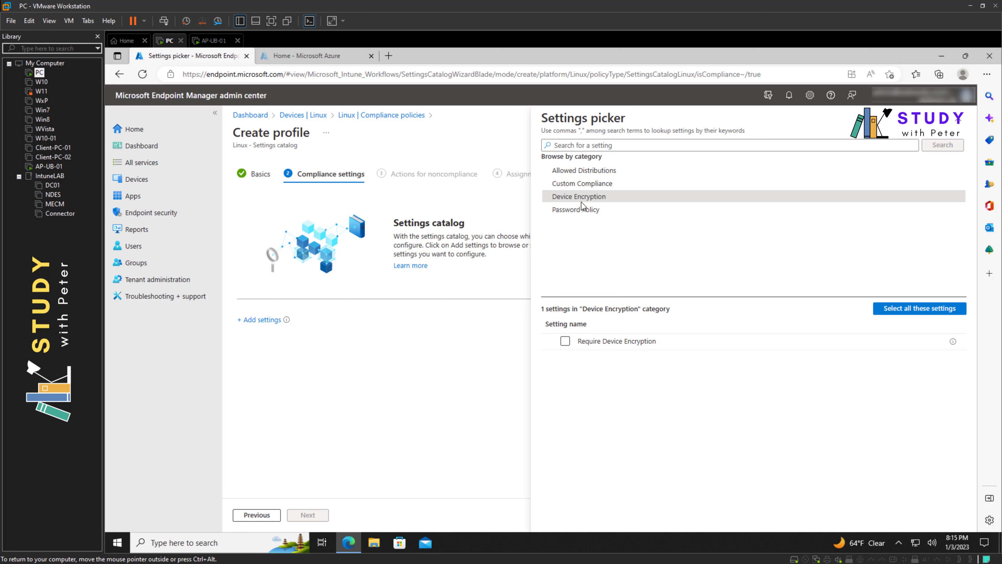
click(564, 342)
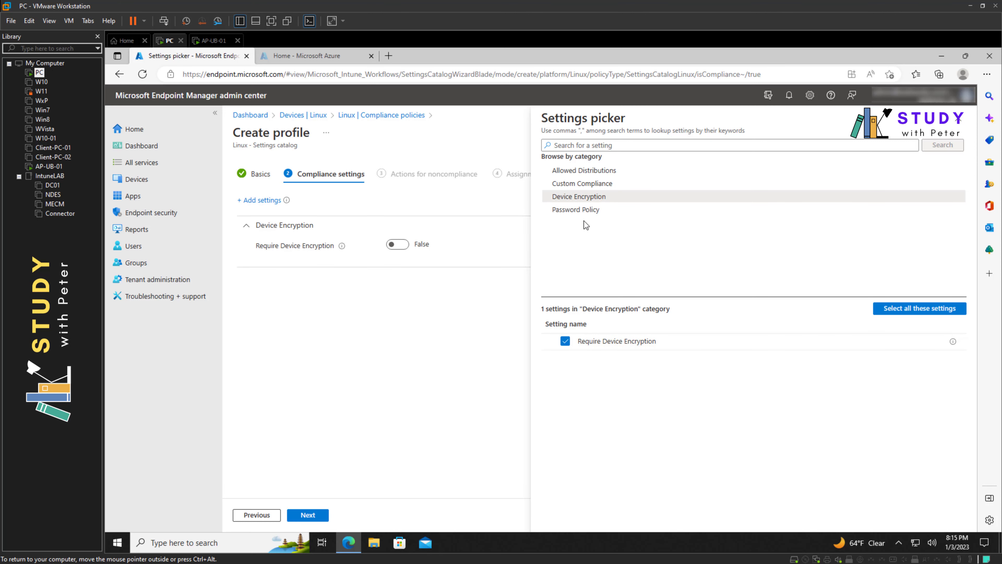
click(578, 211)
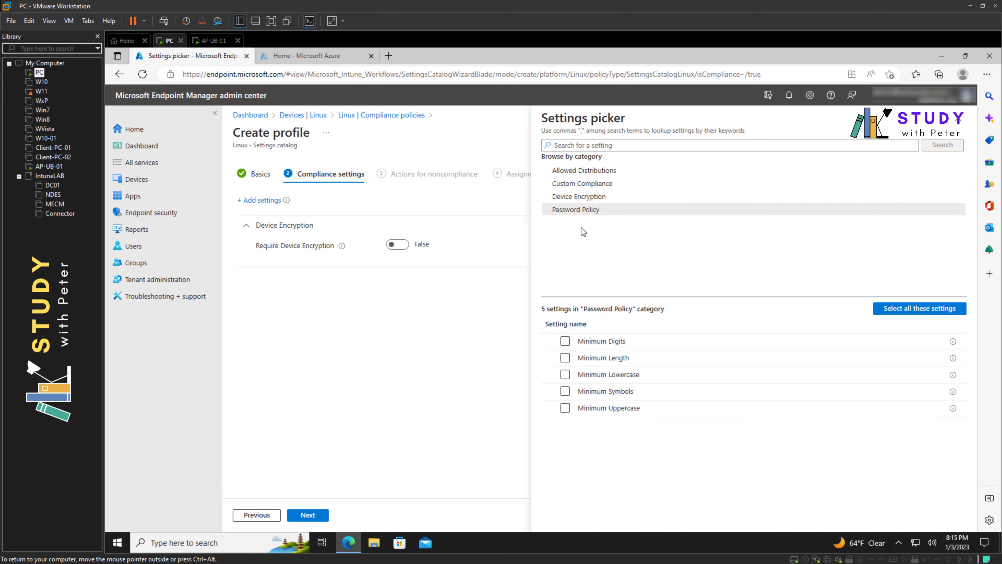
click(566, 342)
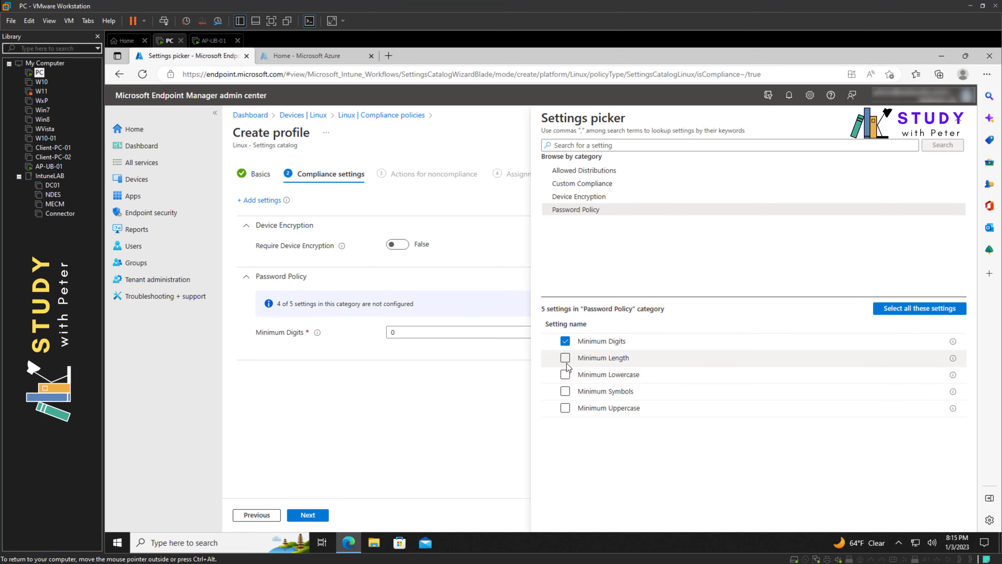
click(565, 341)
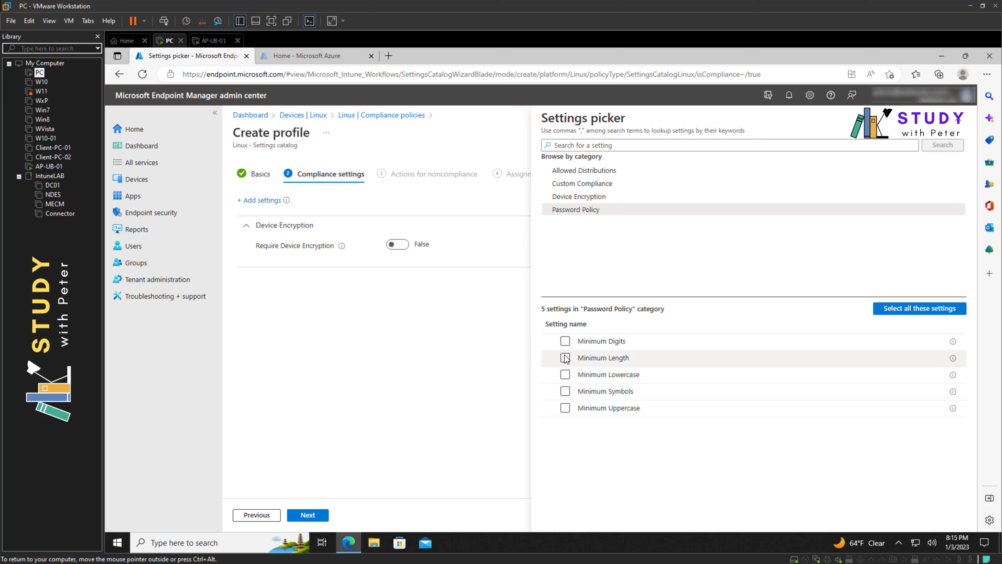
click(566, 358)
click(565, 375)
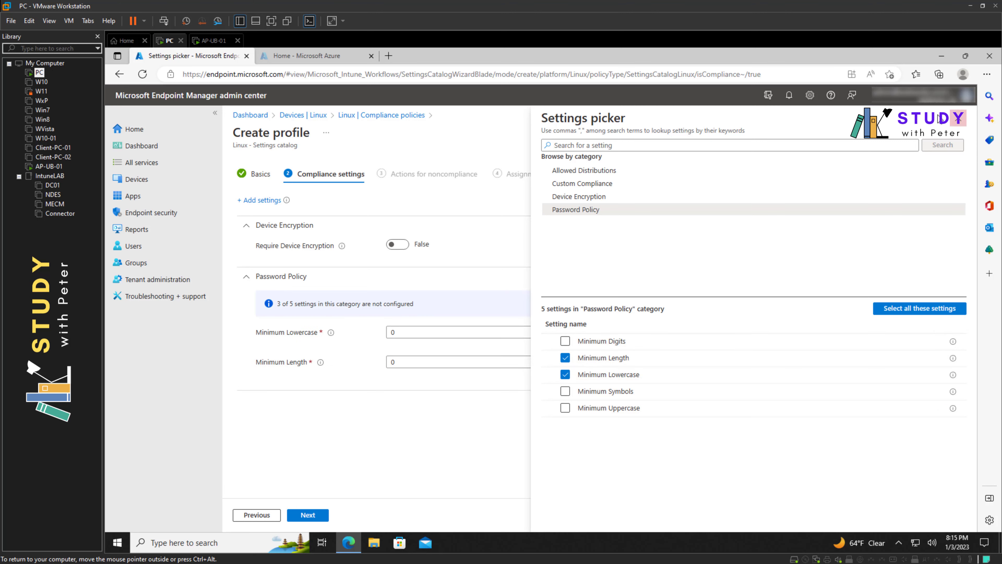
click(959, 120)
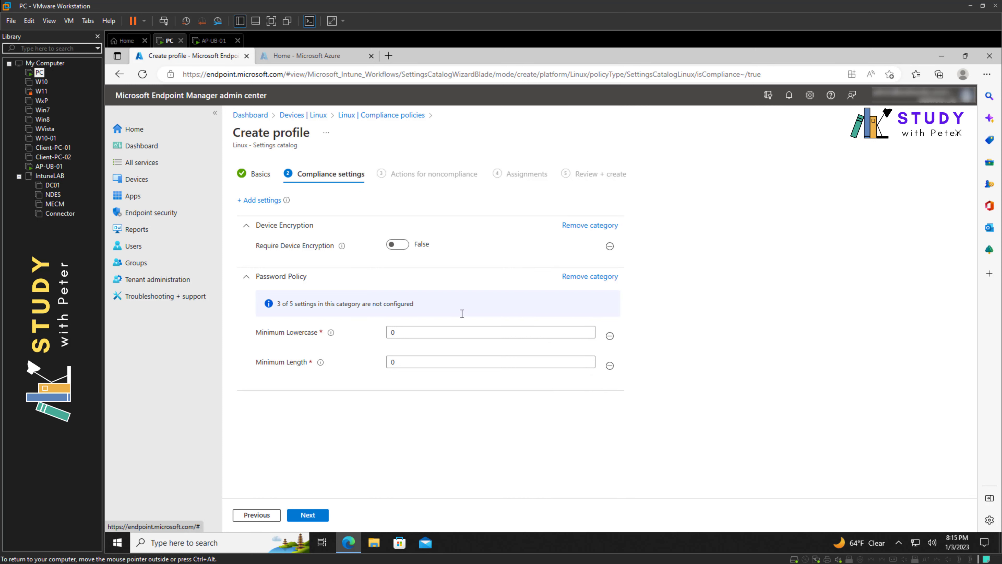
Step: Set Minimum Lowercase to 6 and Minimum Length to 9, and require device encryption
drag(420, 333, 344, 333)
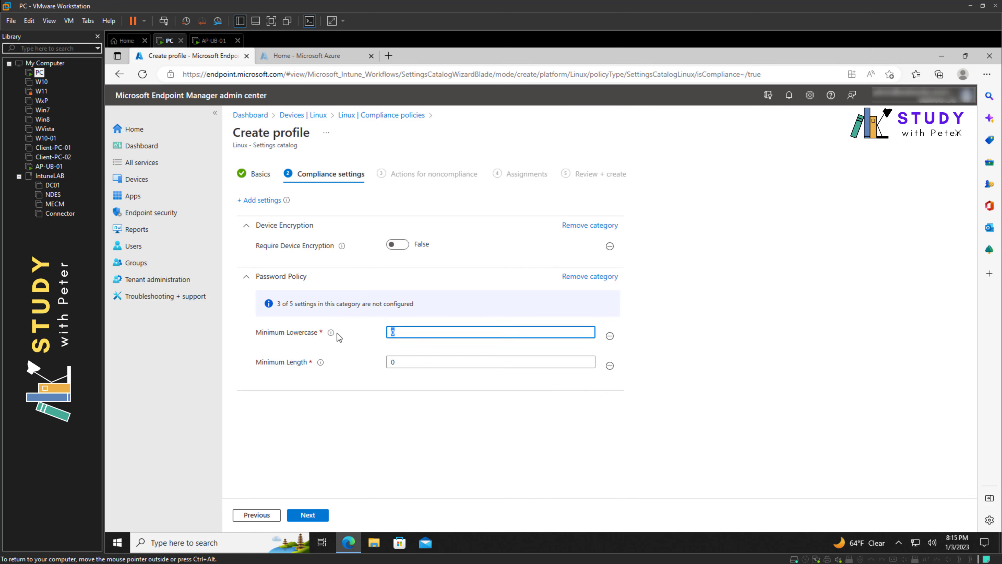
text(6)
drag(425, 363, 365, 367)
text(9)
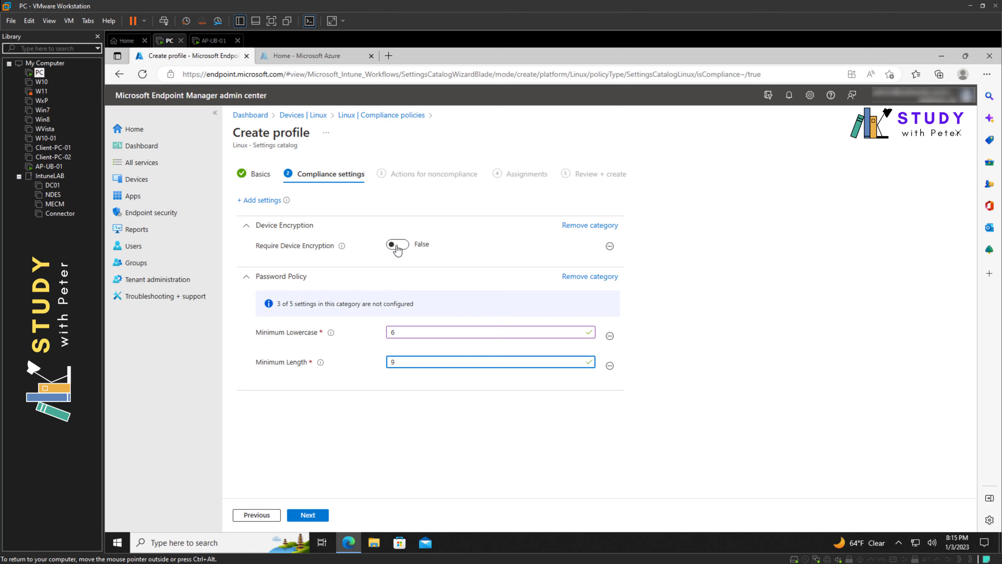
click(398, 245)
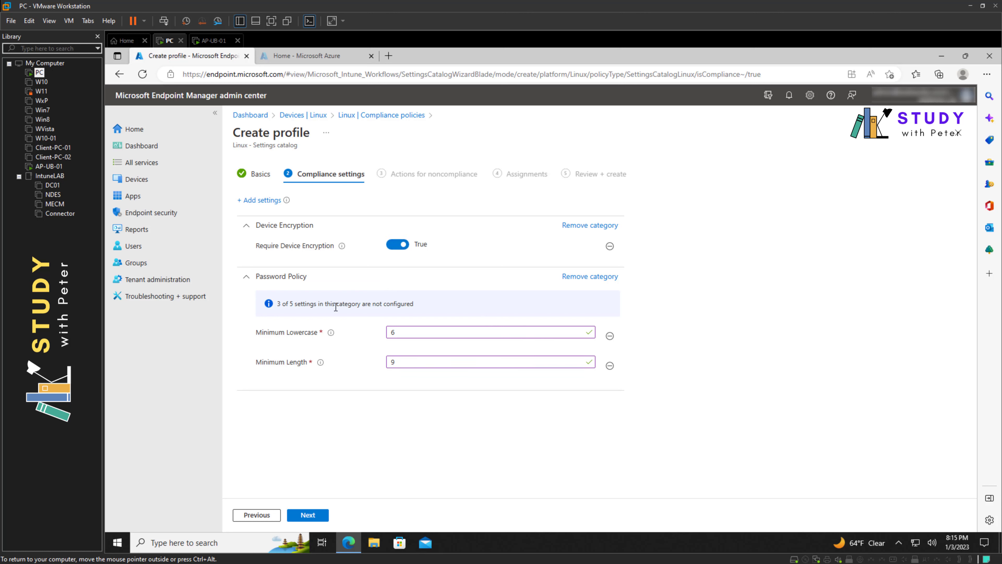
click(318, 519)
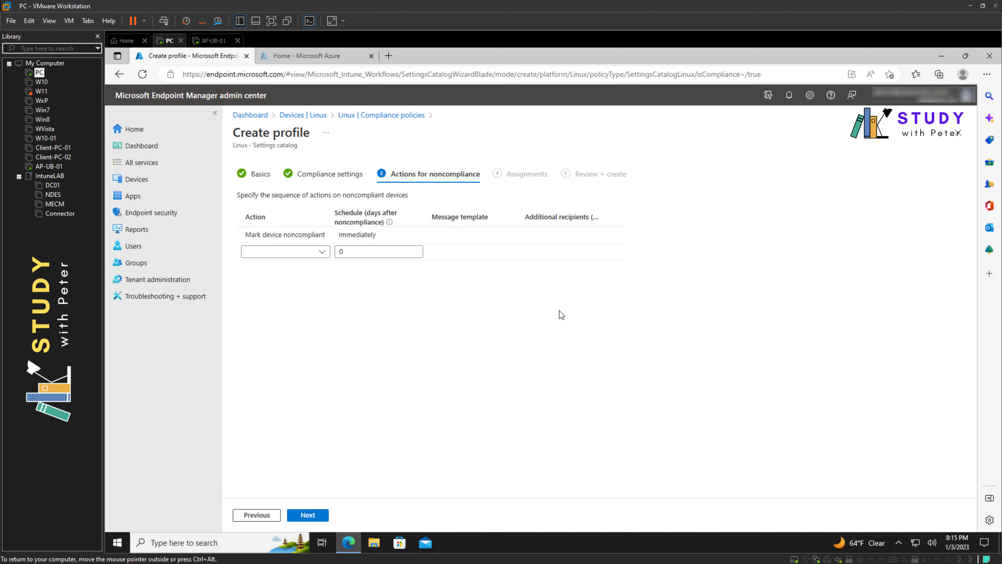
Step: Try an e-mail-end-user noncompliance action, then delete it to keep only the default action
click(322, 252)
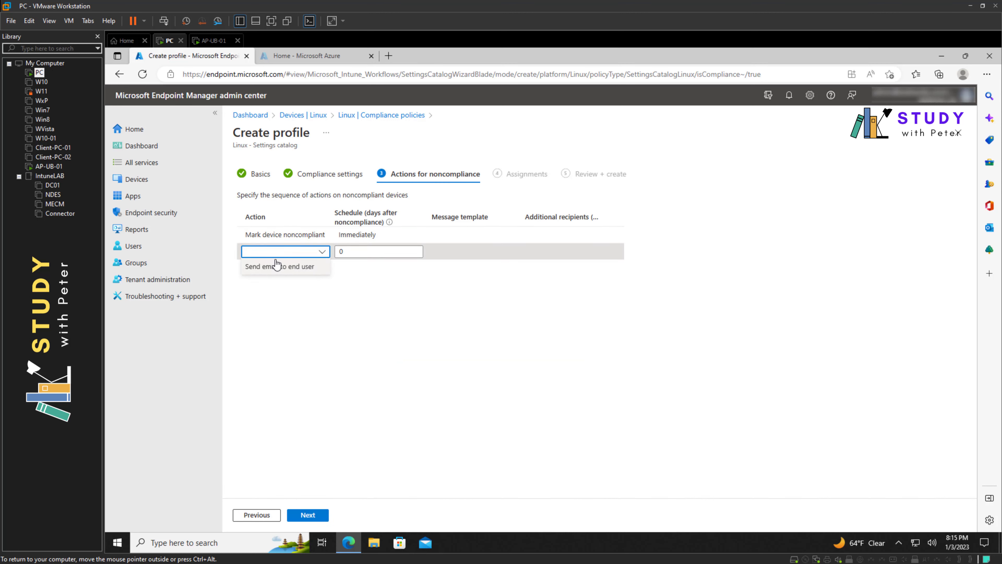
click(275, 272)
drag(387, 280, 328, 281)
click(329, 281)
click(365, 280)
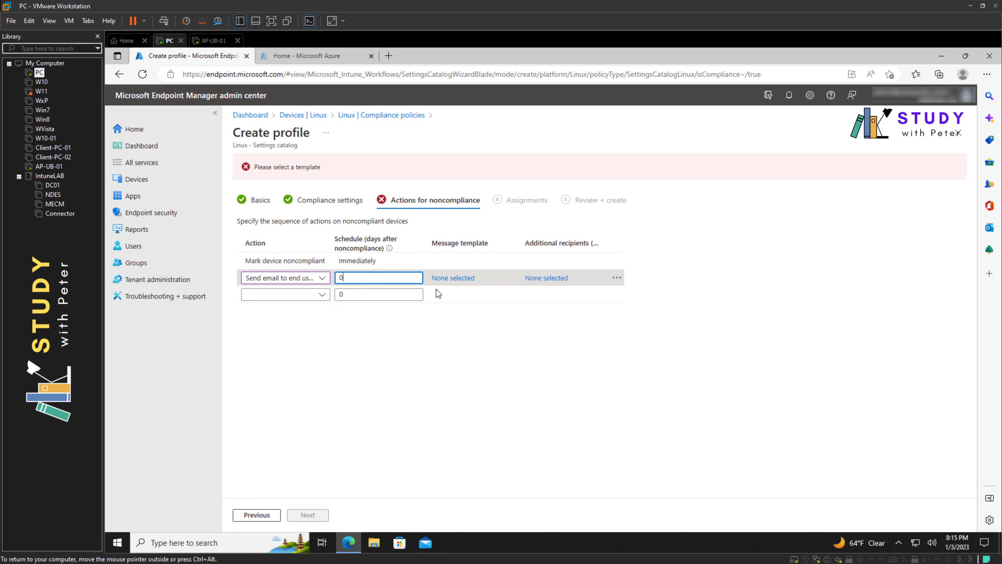
click(617, 279)
click(637, 291)
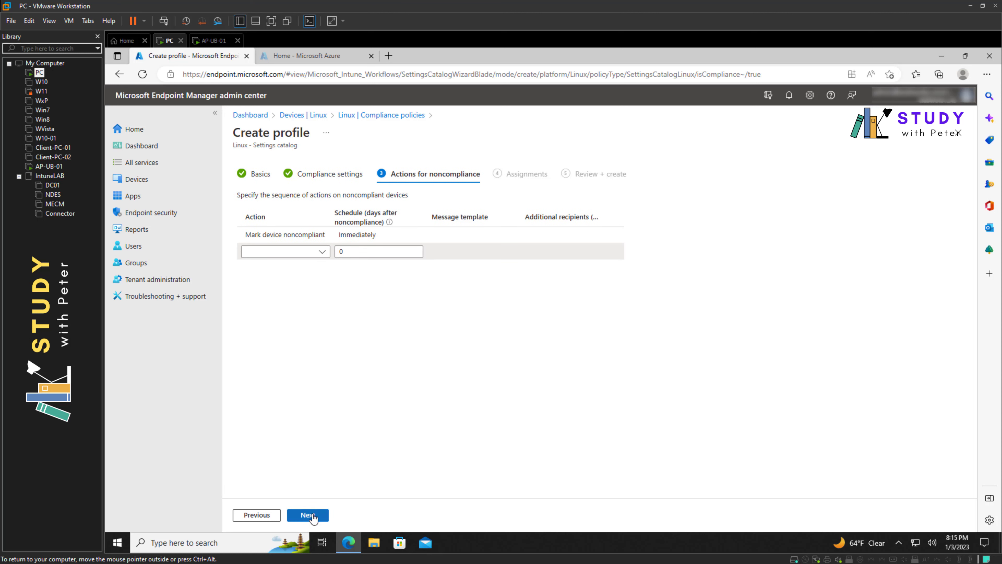
Step: Assign the policy to the Linux Devices group as an included group
click(308, 515)
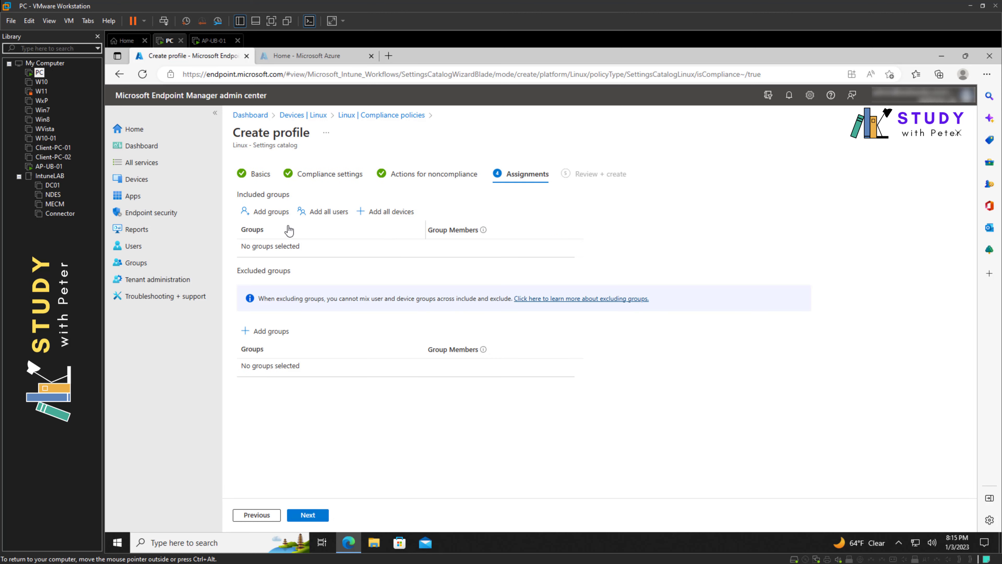
click(270, 213)
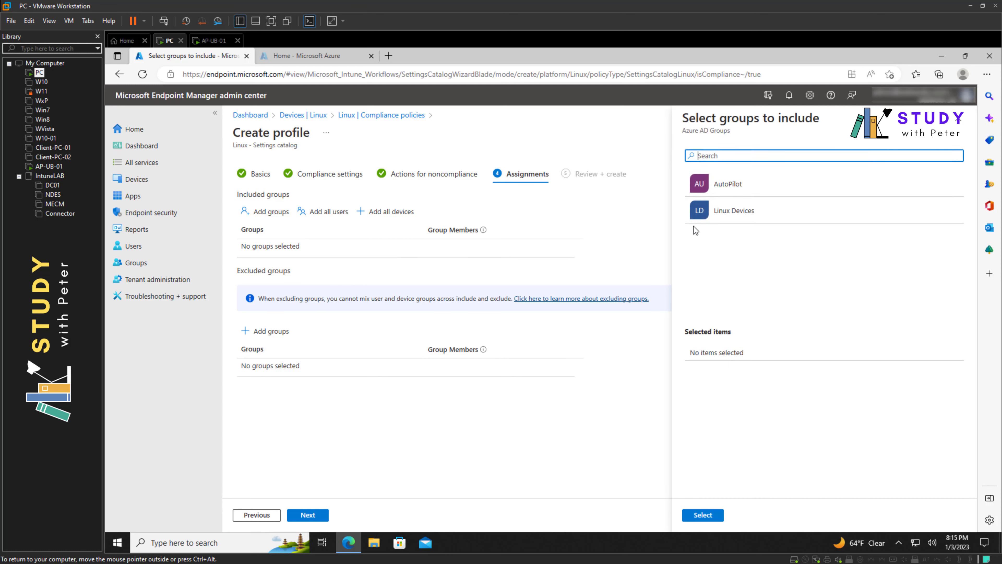
click(729, 215)
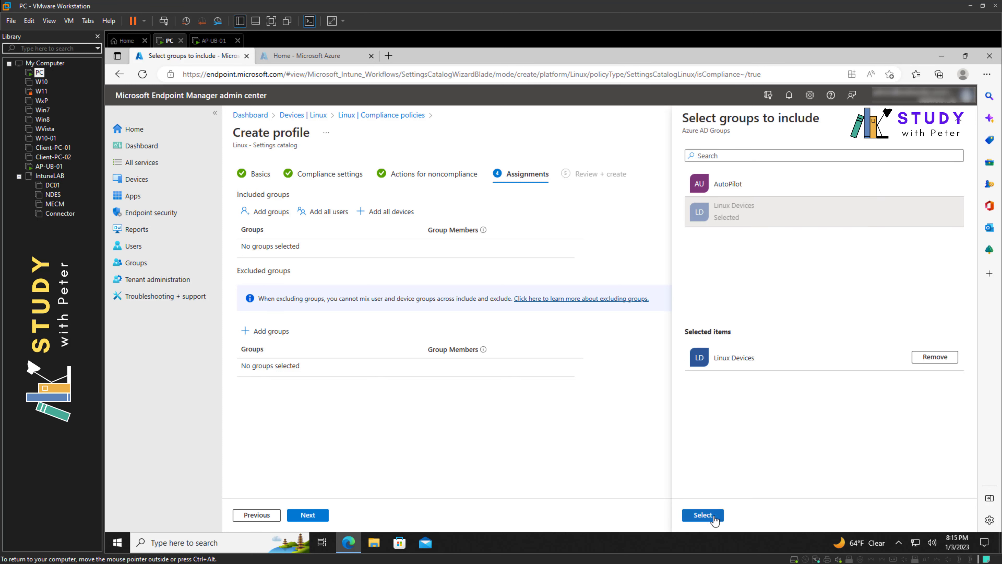
click(703, 516)
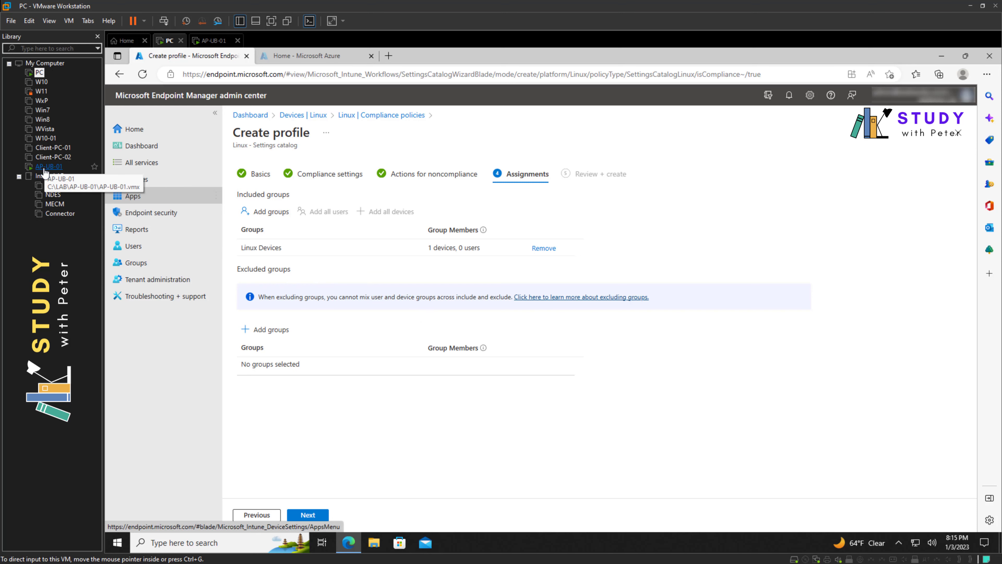
Step: Sign in to the AP-UB-01 Ubuntu virtual machine with the account password
click(56, 170)
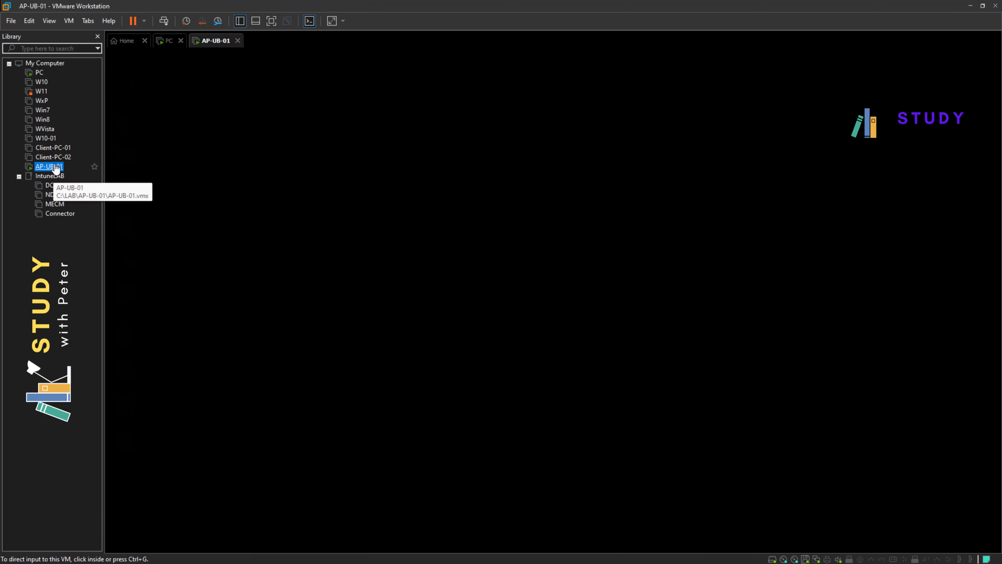
click(442, 191)
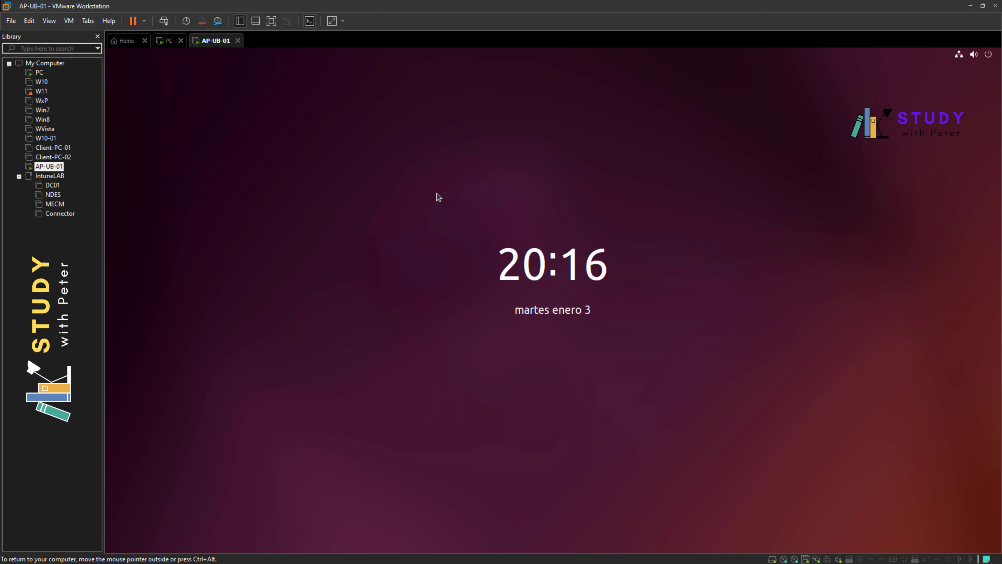
click(469, 288)
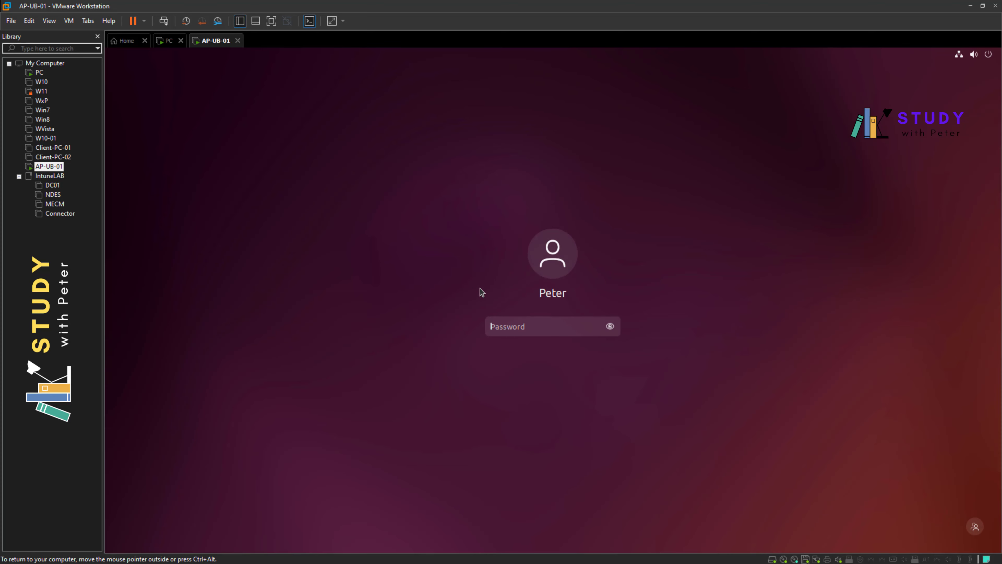
text(**********)
key(Return)
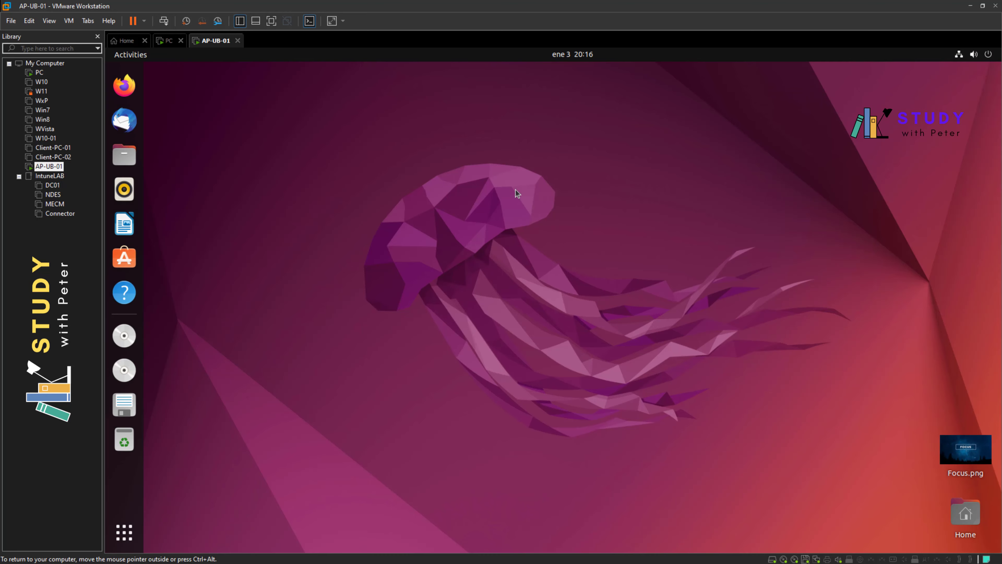
Step: Advance the policy wizard to Review + create, then return to AP-UB-01
click(40, 72)
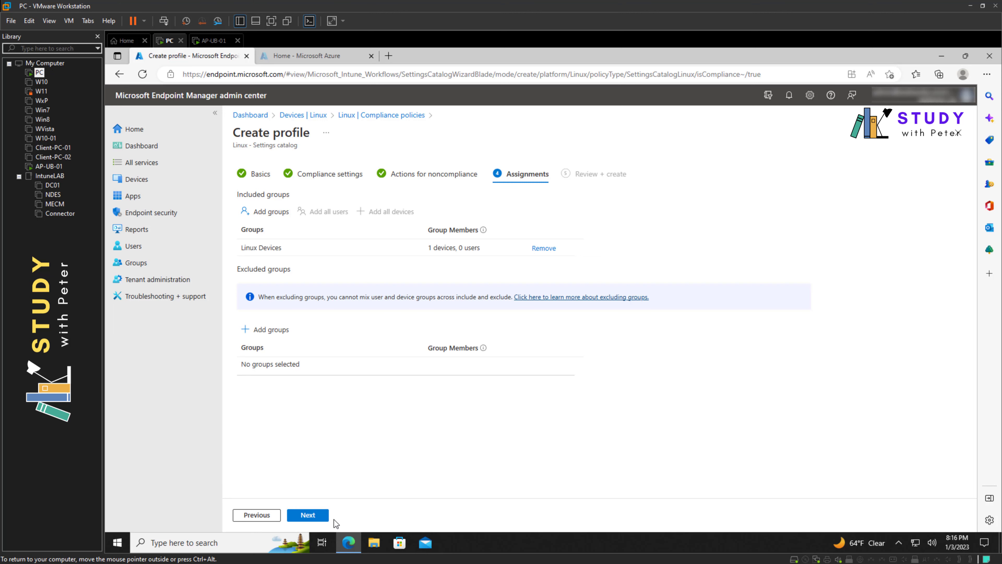
click(319, 515)
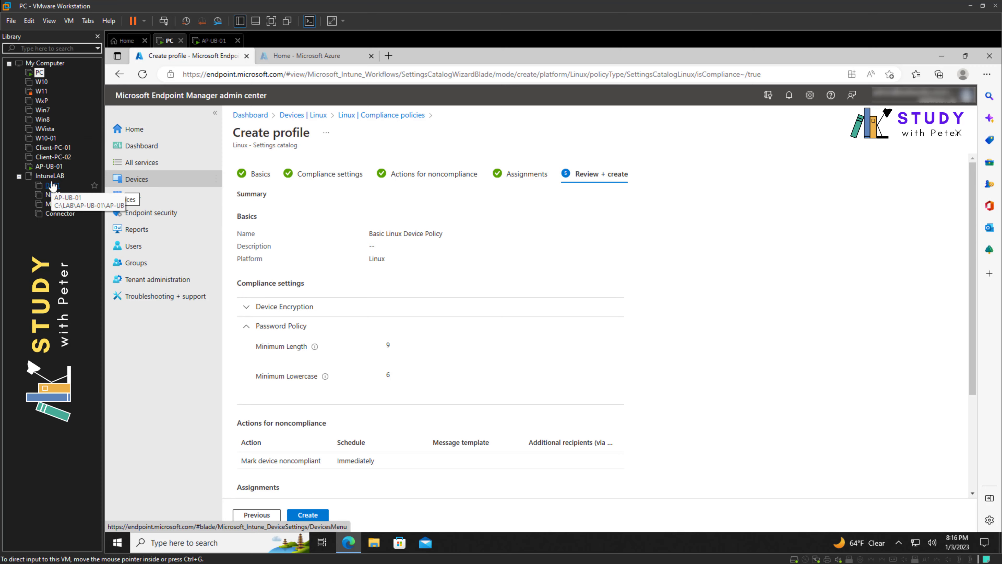
click(49, 167)
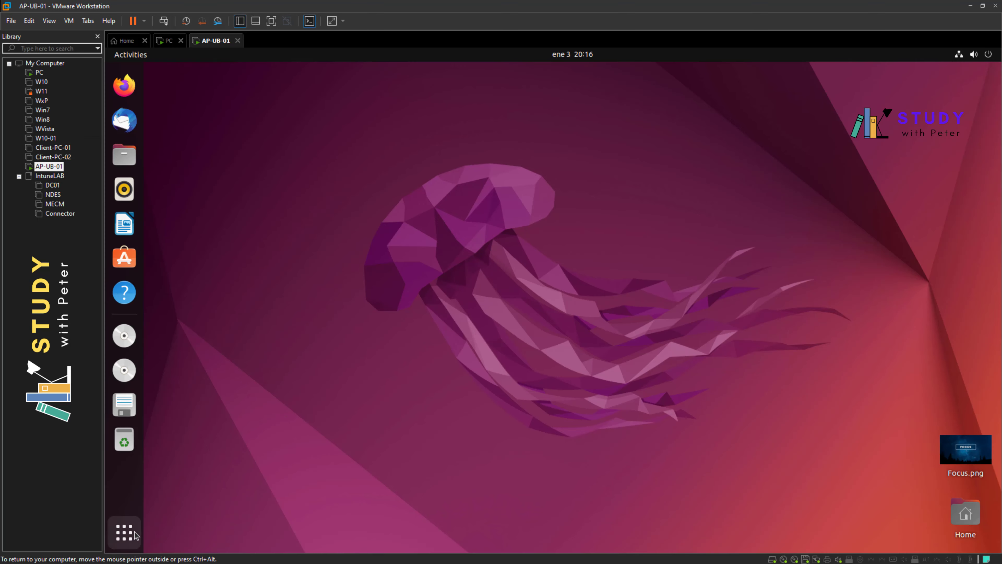
Step: Launch the Microsoft Intune app on Ubuntu and begin signing in
click(135, 535)
click(531, 440)
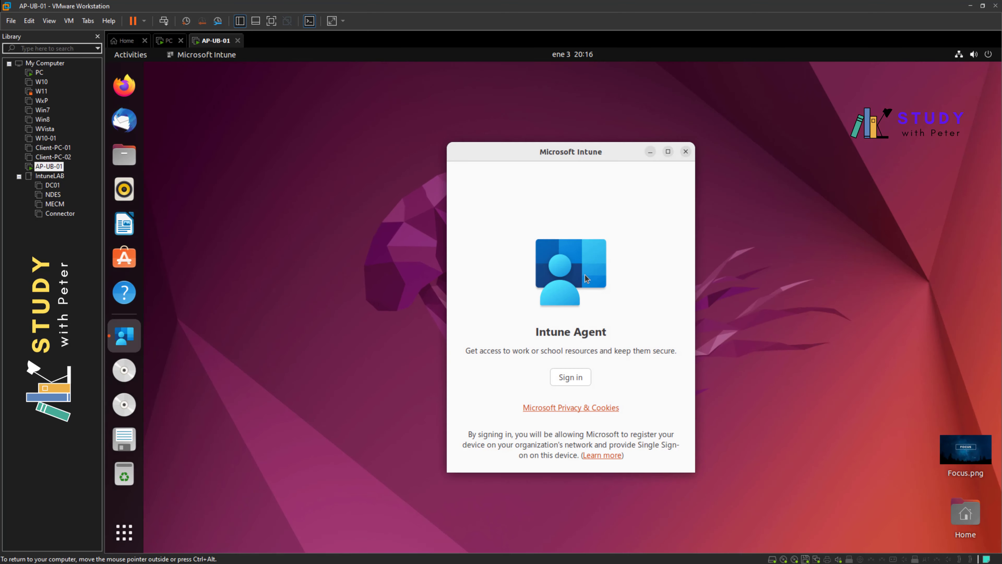
click(580, 379)
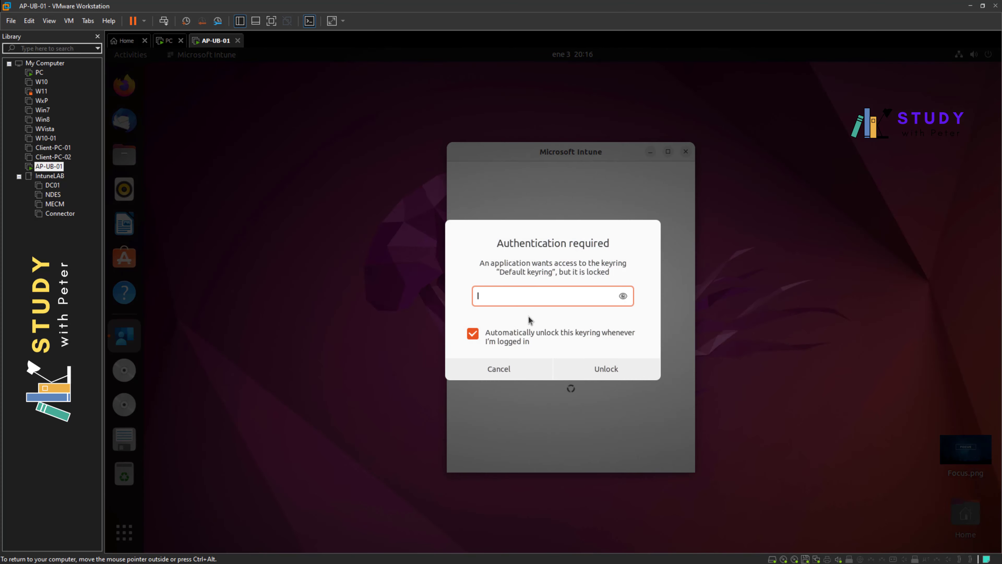
Step: Unlock the default keyring with its password after several failed attempts
text(abc)
key(Return)
text(abc)
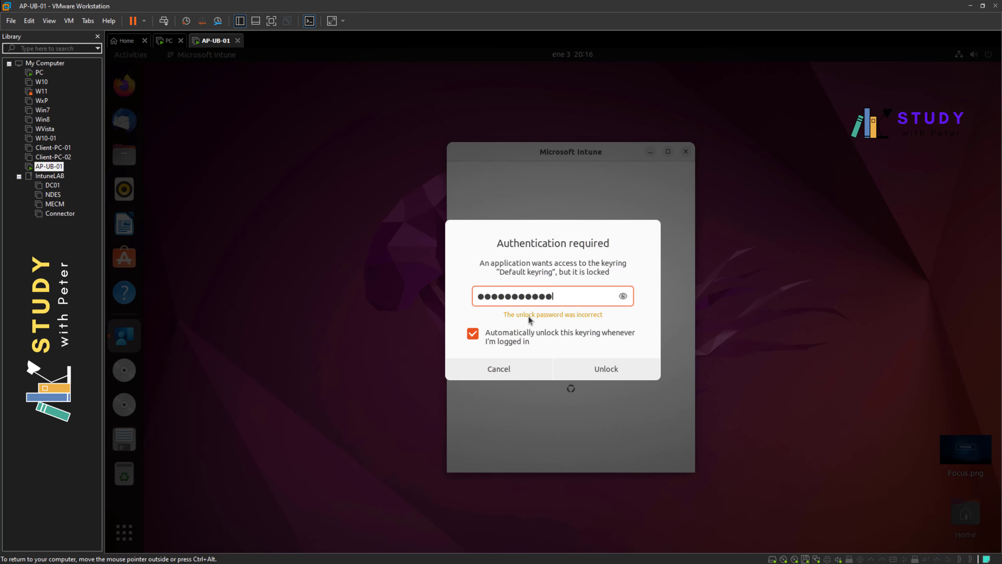
key(Return)
text(abc)
key(Return)
text(abcd)
key(Return)
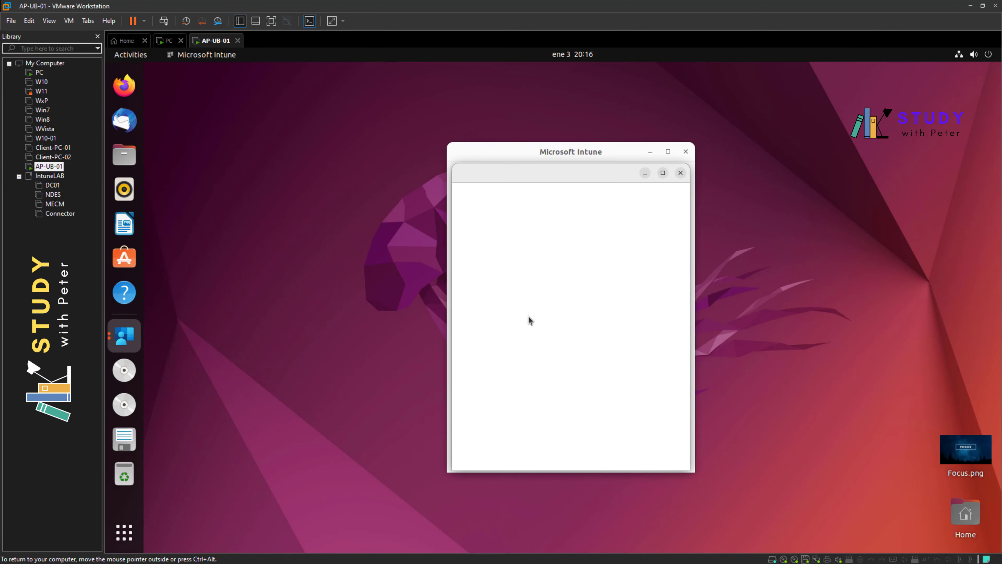
Step: Check the summary's Immediately schedule and Linux Devices group, then create Basic Linux Device Policy
click(39, 73)
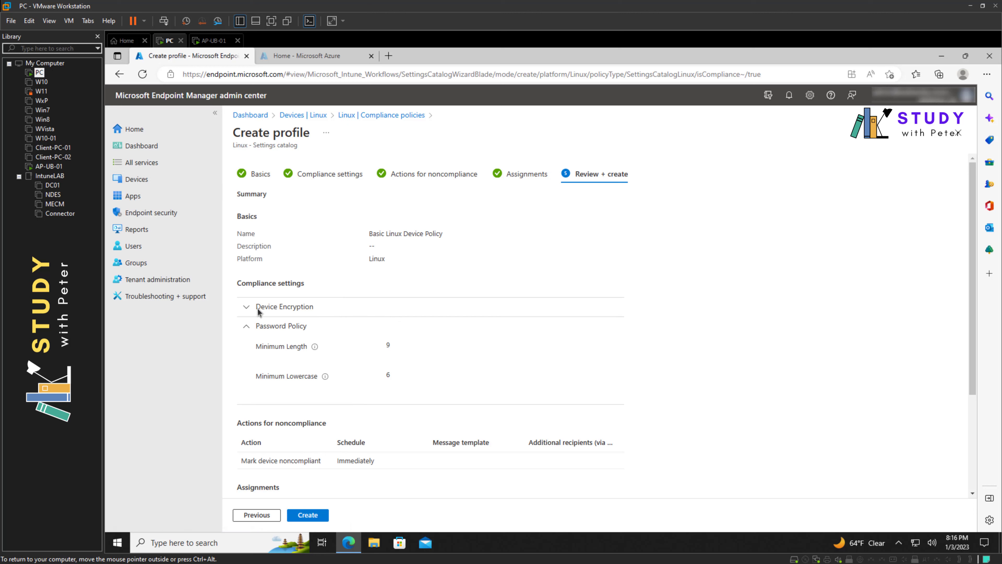
click(248, 326)
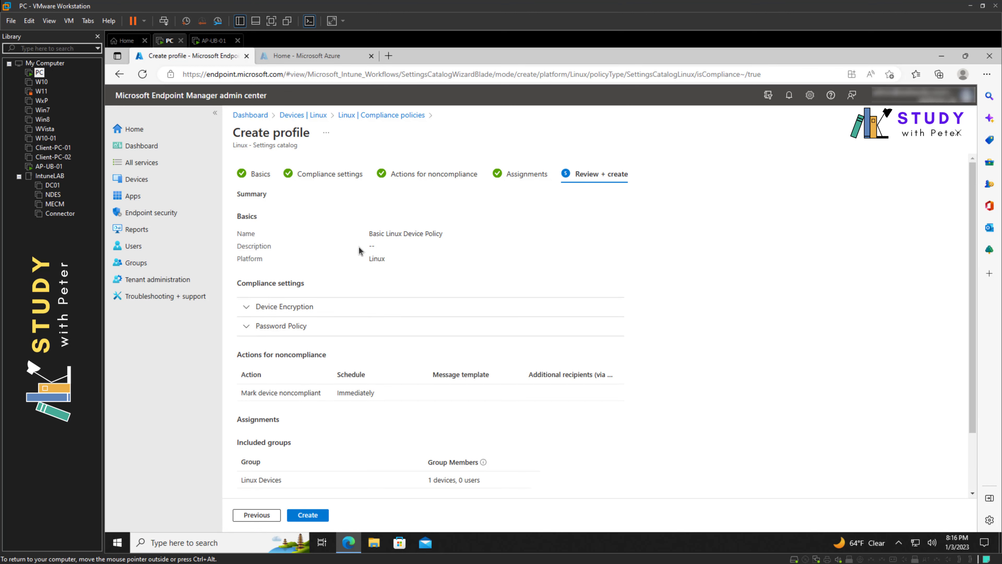
scroll(272, 372, down, 1)
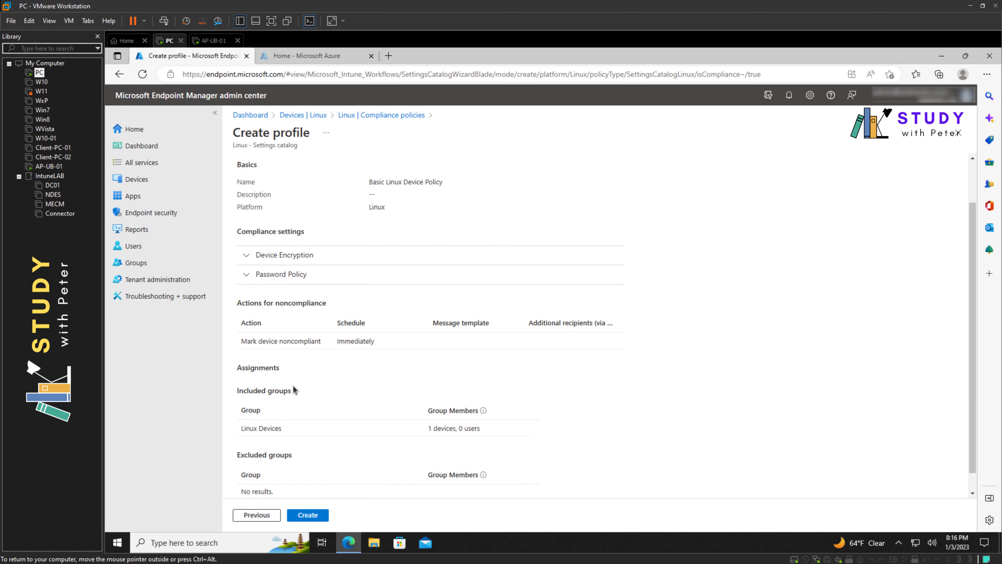
scroll(286, 381, up, 1)
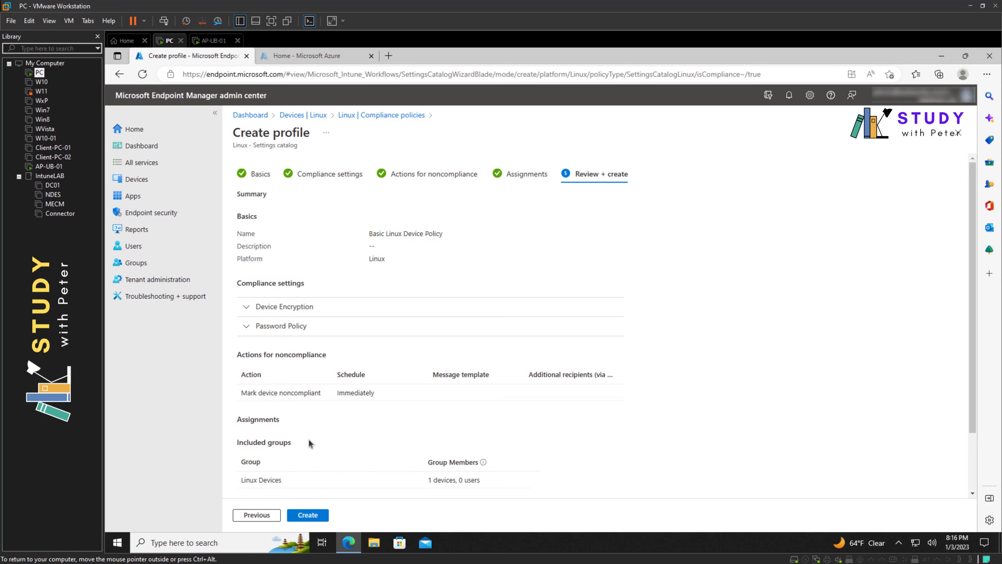
double_click(356, 394)
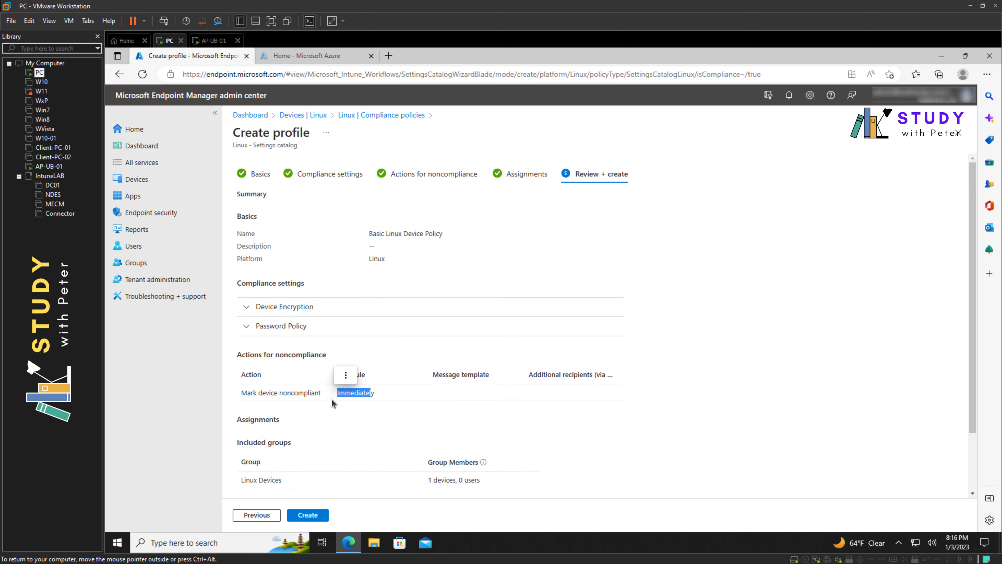
scroll(328, 402, down, 2)
triple_click(268, 408)
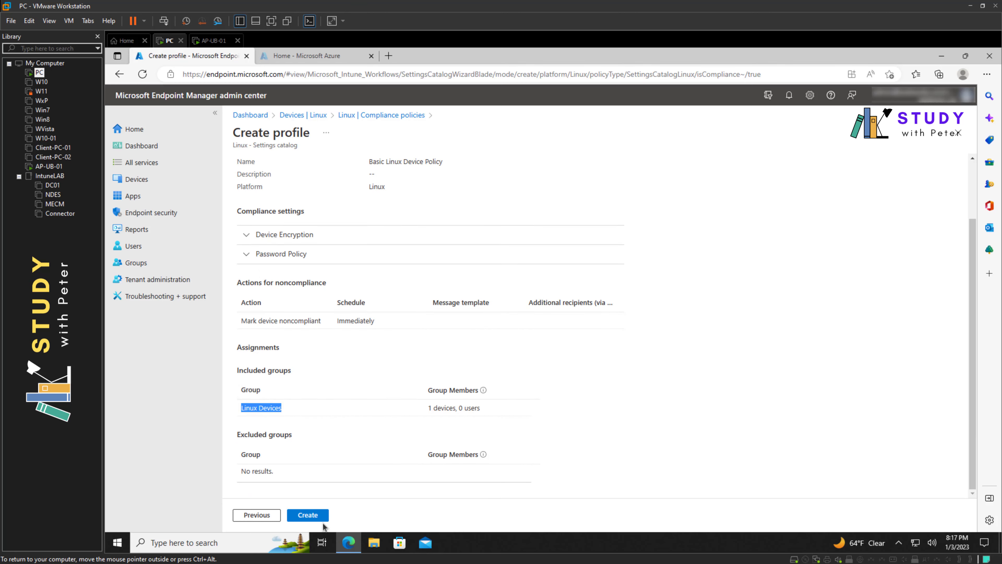
click(321, 516)
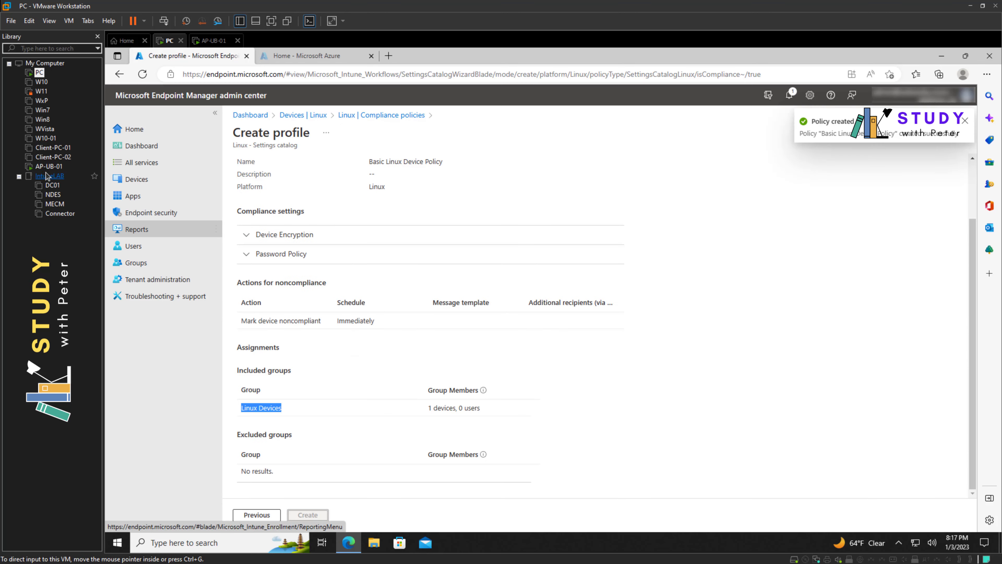
click(48, 167)
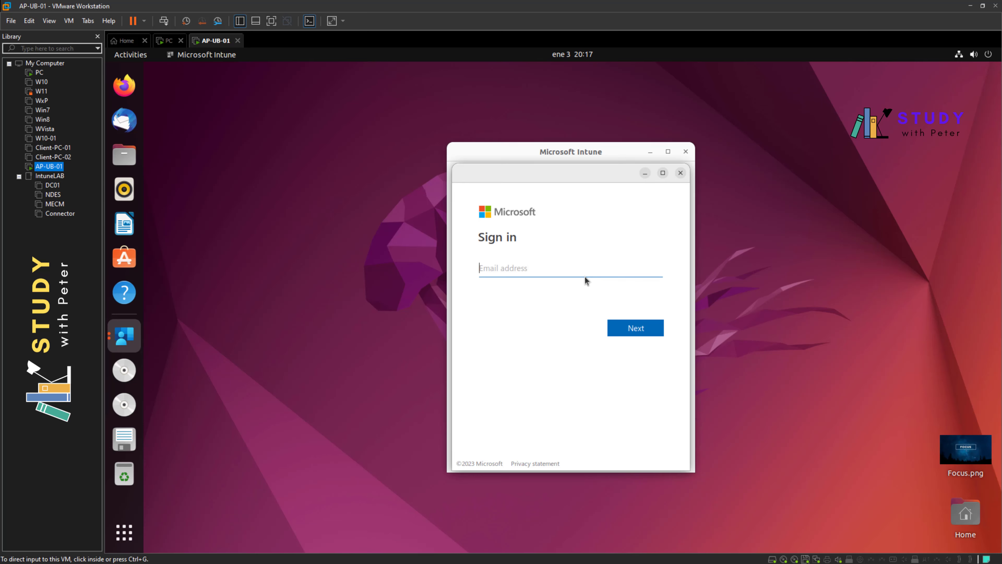
Step: Submit the work account's e-mail address on the Intune sign-in page, then return to the portal
click(588, 272)
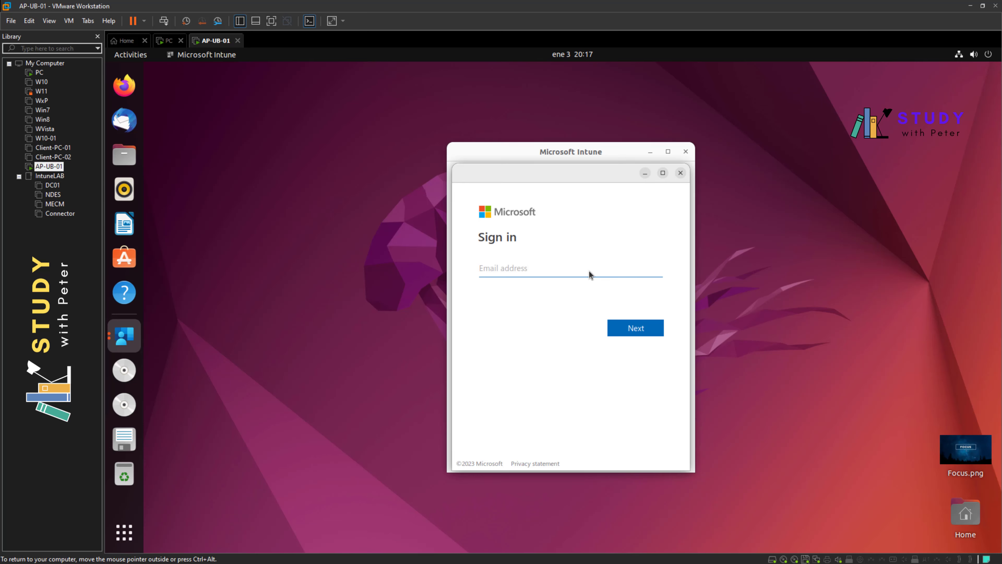
key(Return)
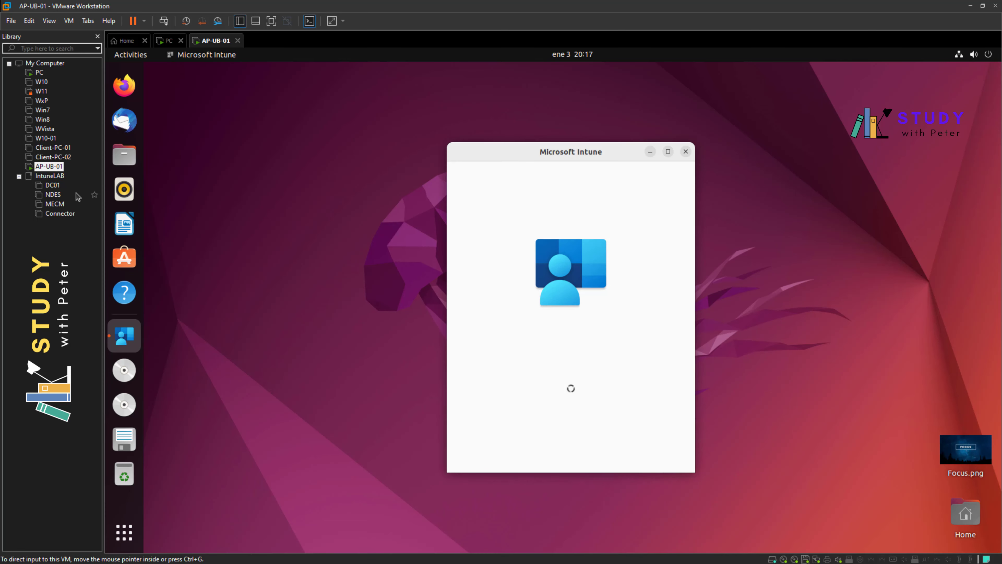
click(39, 73)
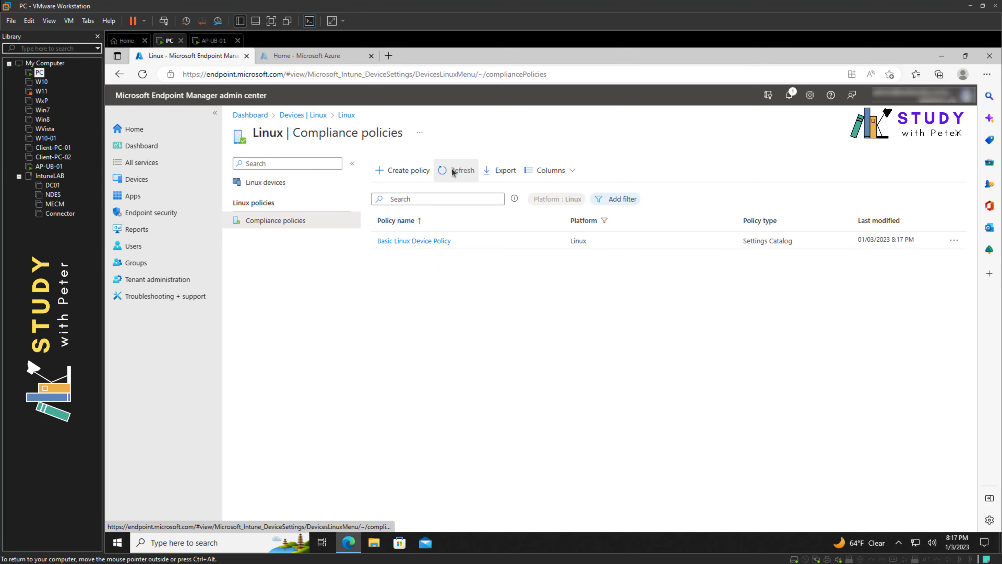
Step: Open Basic Linux Device Policy's properties and start a Clock stopwatch to time evaluation
click(422, 239)
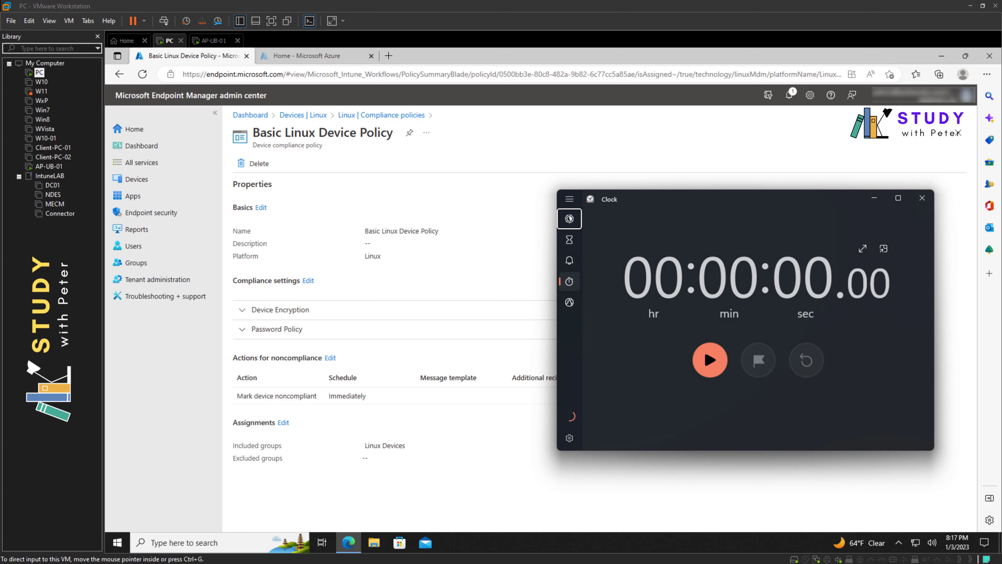
click(702, 357)
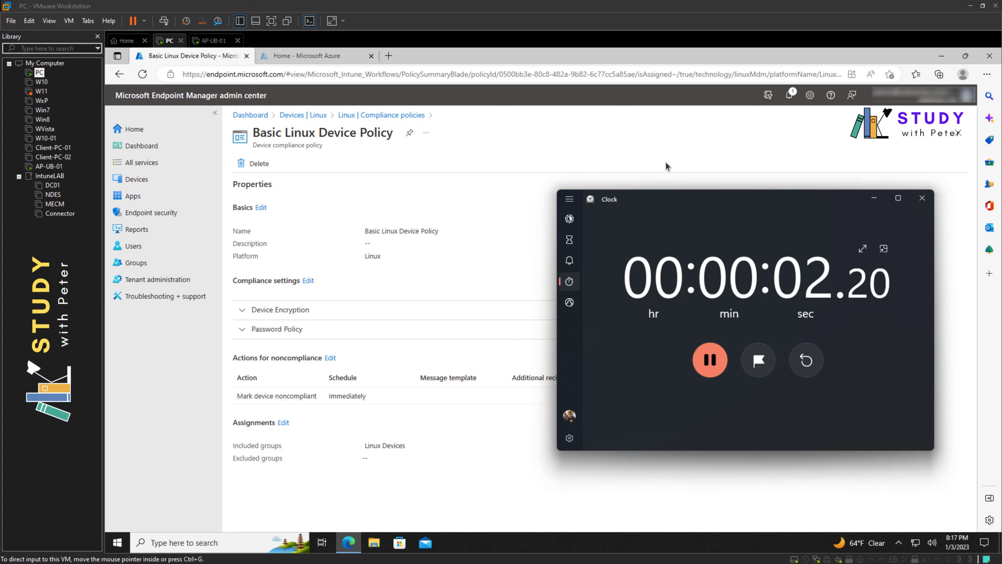
drag(680, 200, 626, 209)
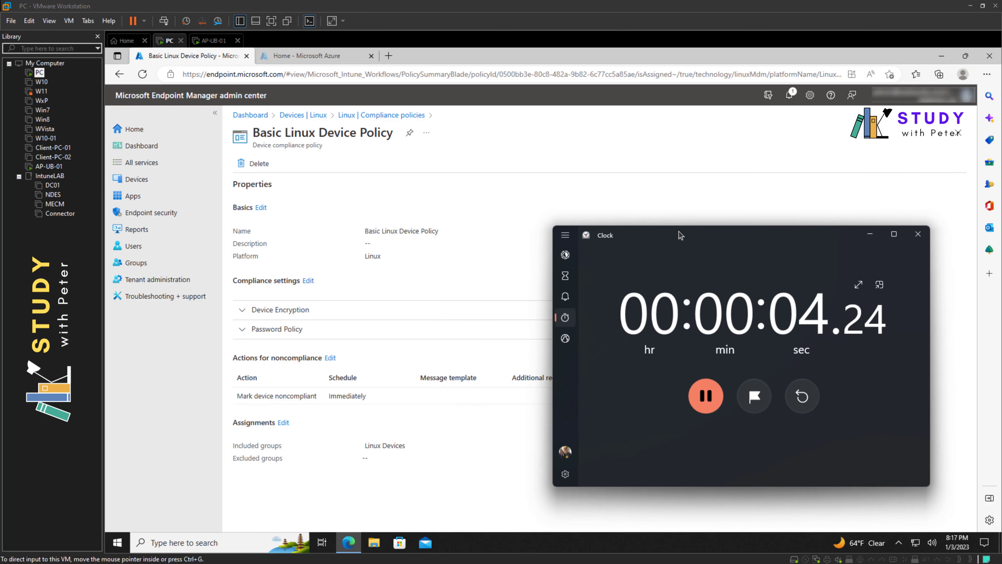
click(41, 166)
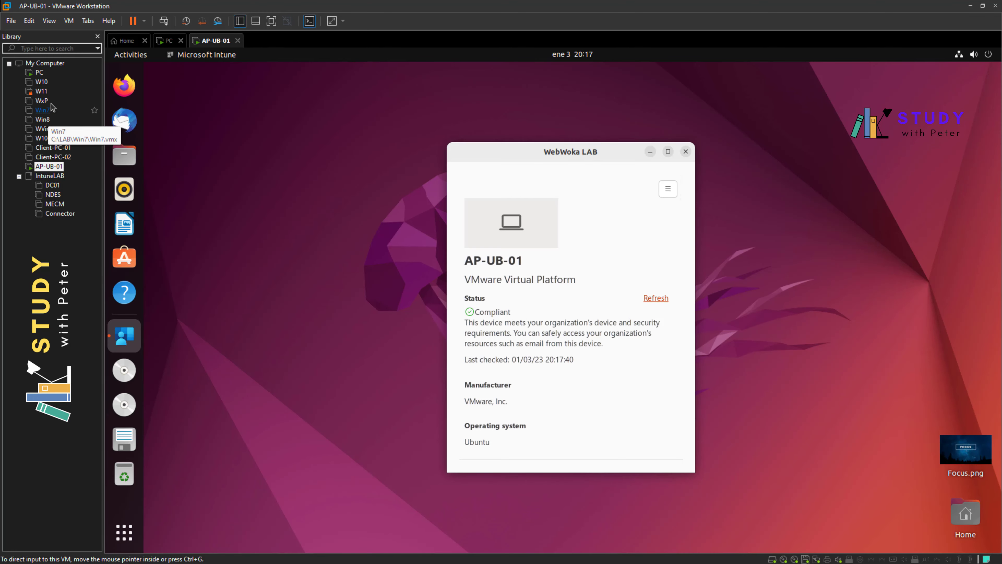
click(39, 72)
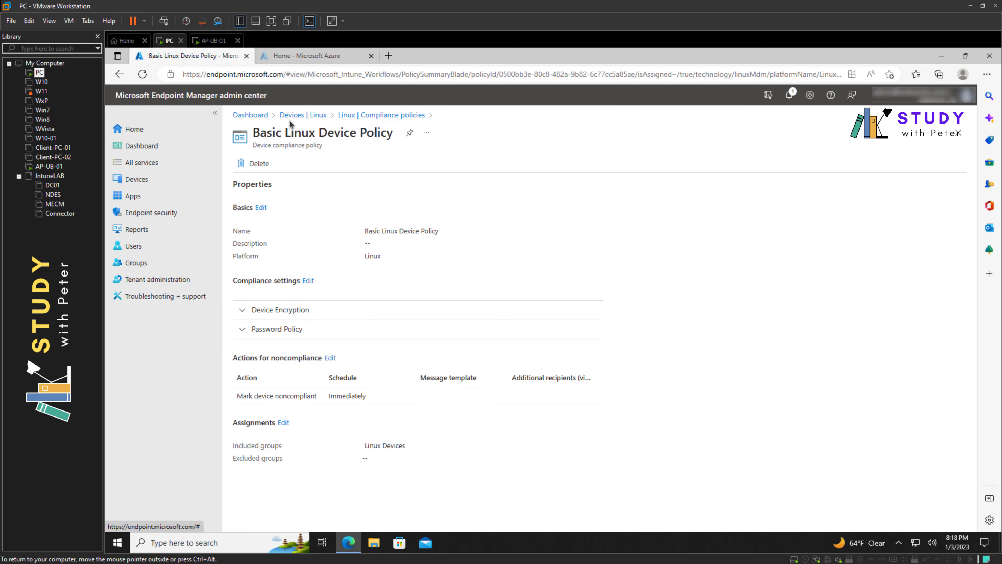
Step: Review the Basic Linux Device Policy details from the Linux compliance policies list
click(306, 115)
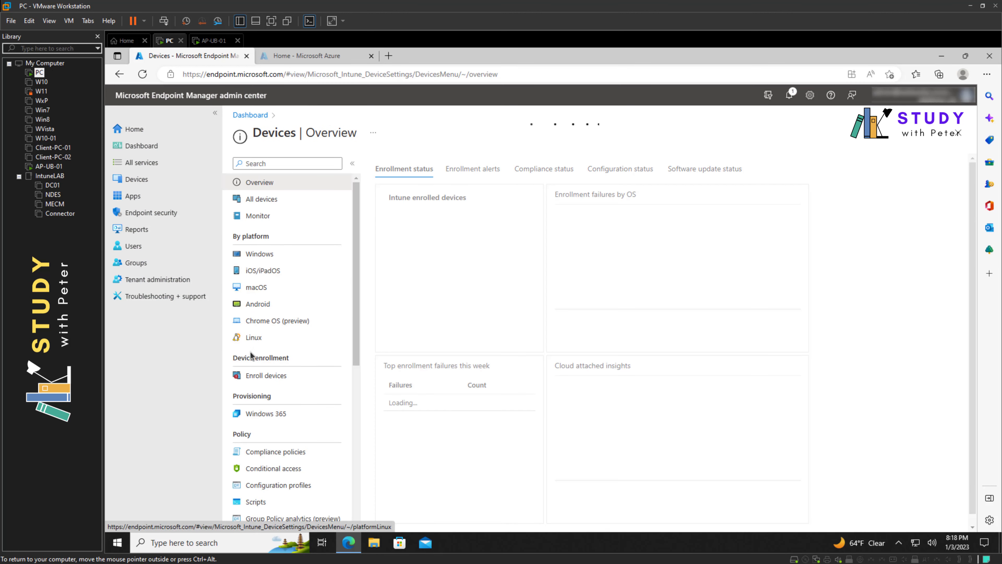
click(255, 339)
click(281, 221)
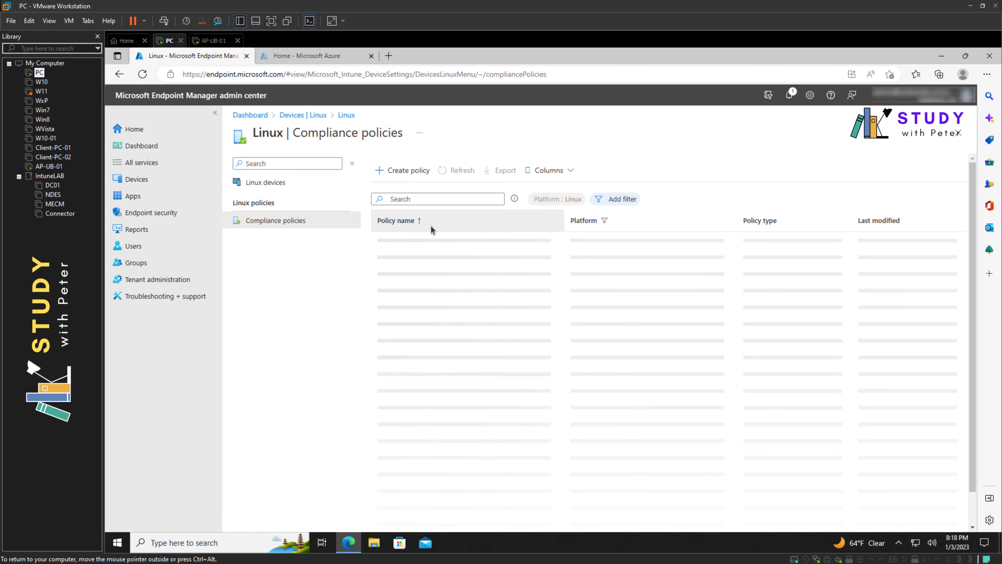
click(427, 240)
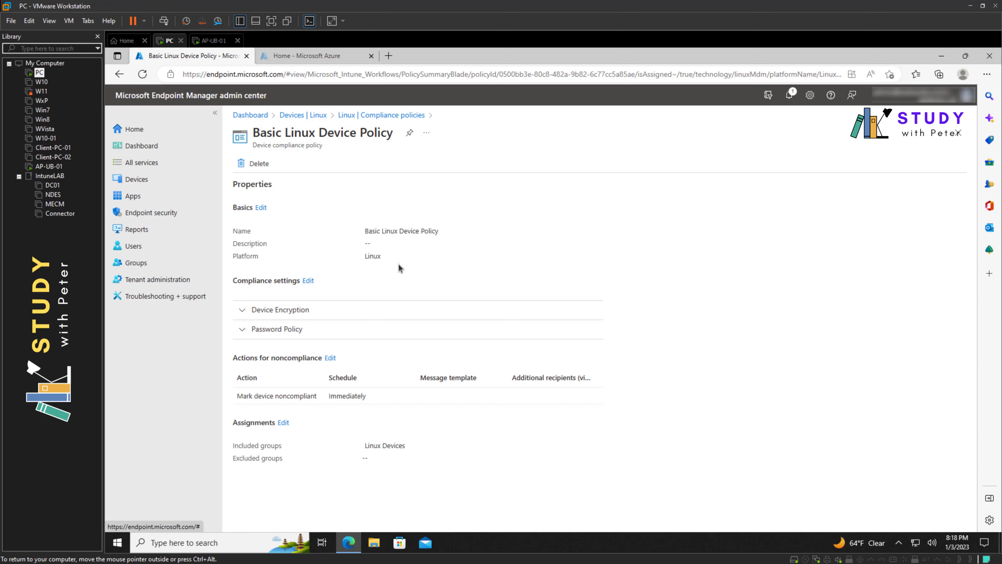
Step: Open the AP-UB-01 device overview from the Linux devices list
click(308, 115)
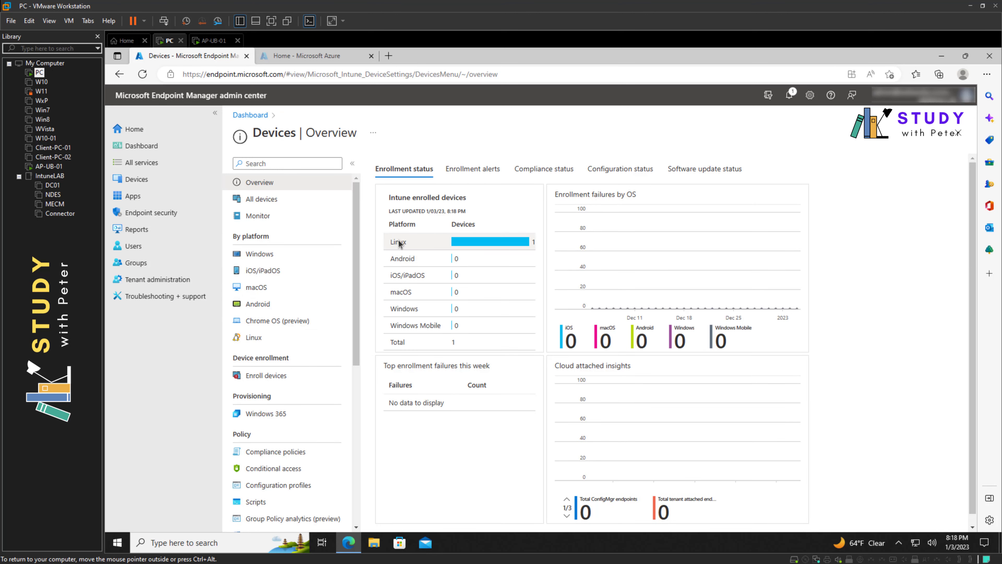
click(312, 338)
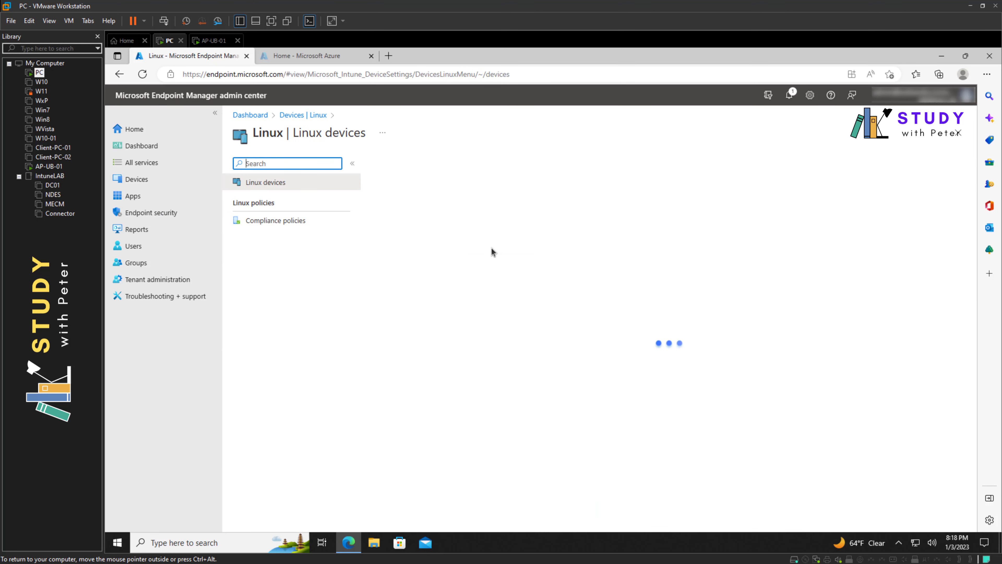
click(401, 265)
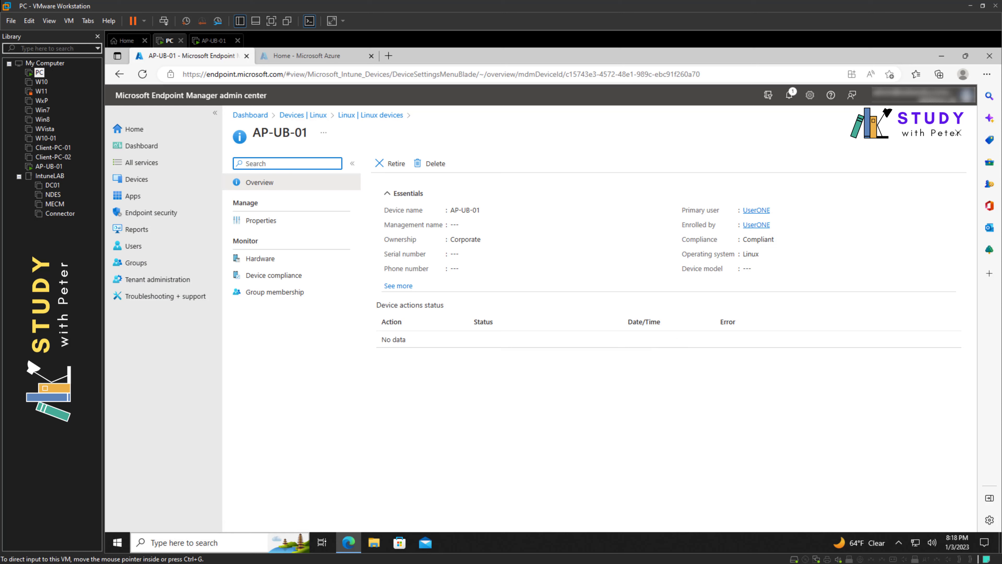
Step: Move the stopwatch window slightly aside and return to the admin center
key(alt+Tab)
drag(748, 242, 801, 274)
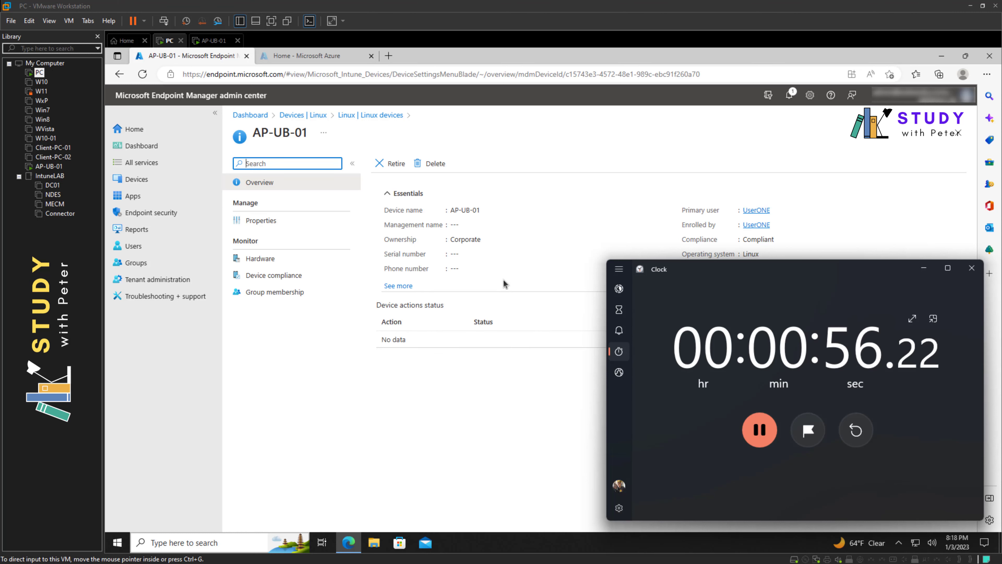
click(262, 275)
Step: Inspect the Built-in Device Compliance Policy error 0xfde9 for AP-UB-01, then return to Linux devices
click(262, 275)
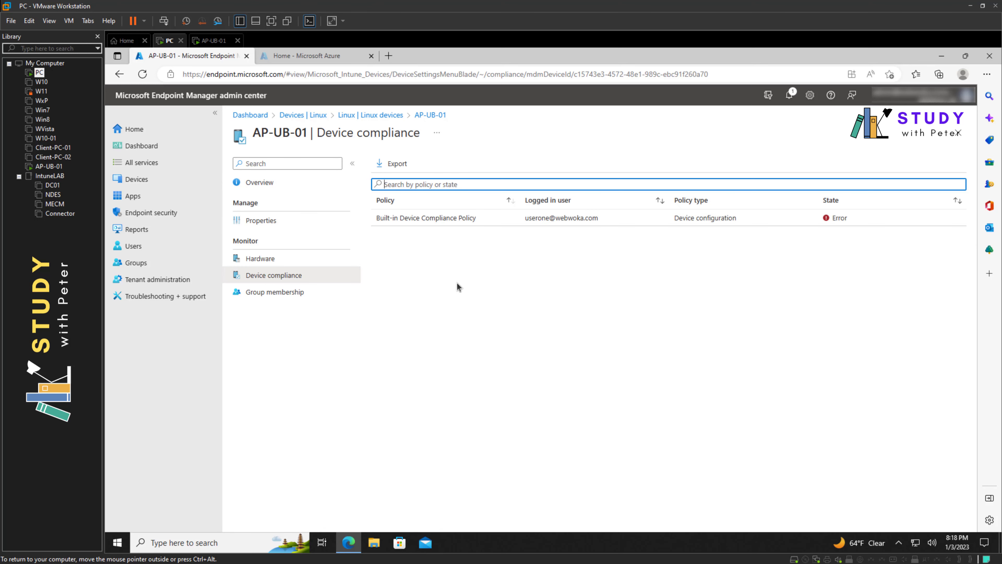
click(835, 218)
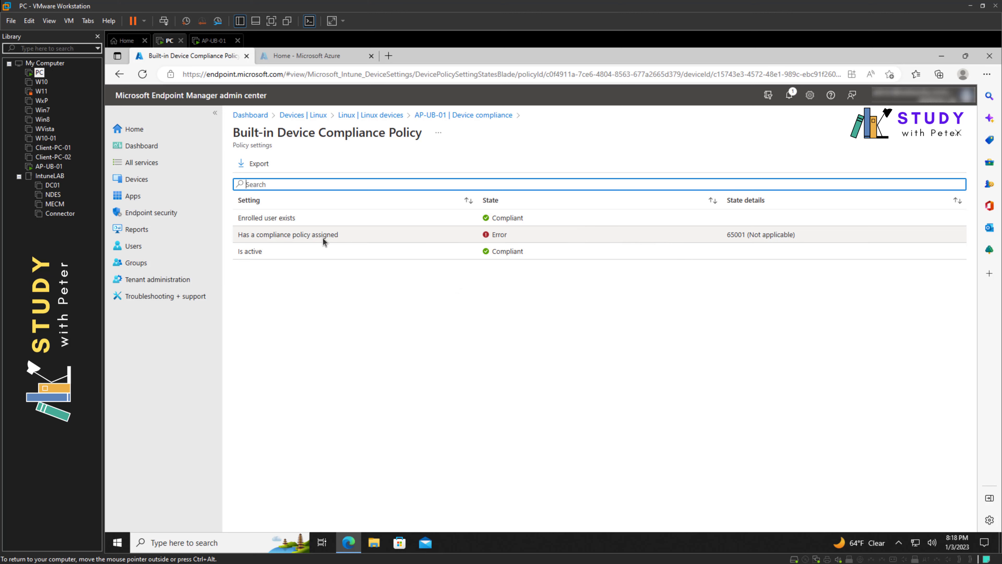
click(492, 240)
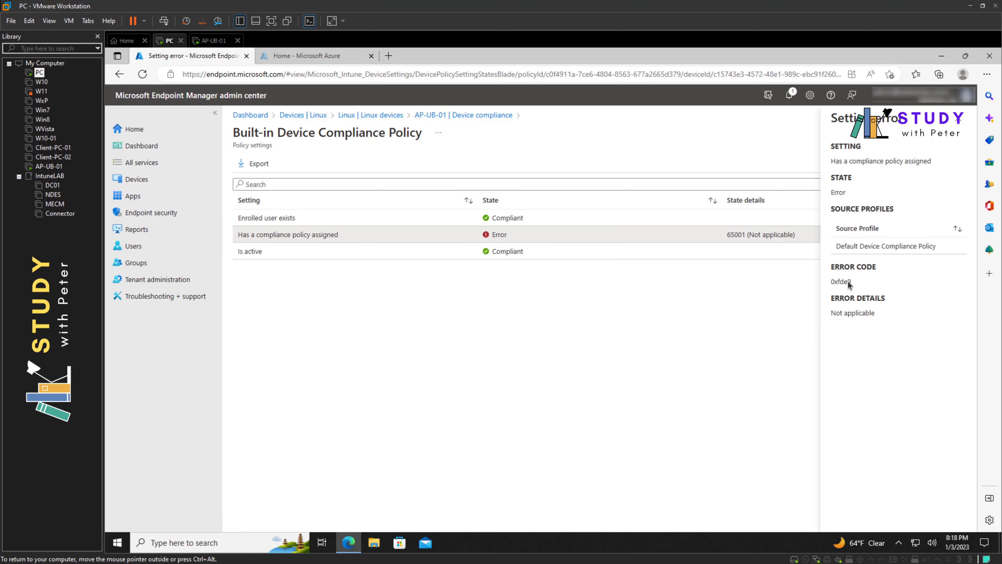
double_click(842, 281)
click(371, 118)
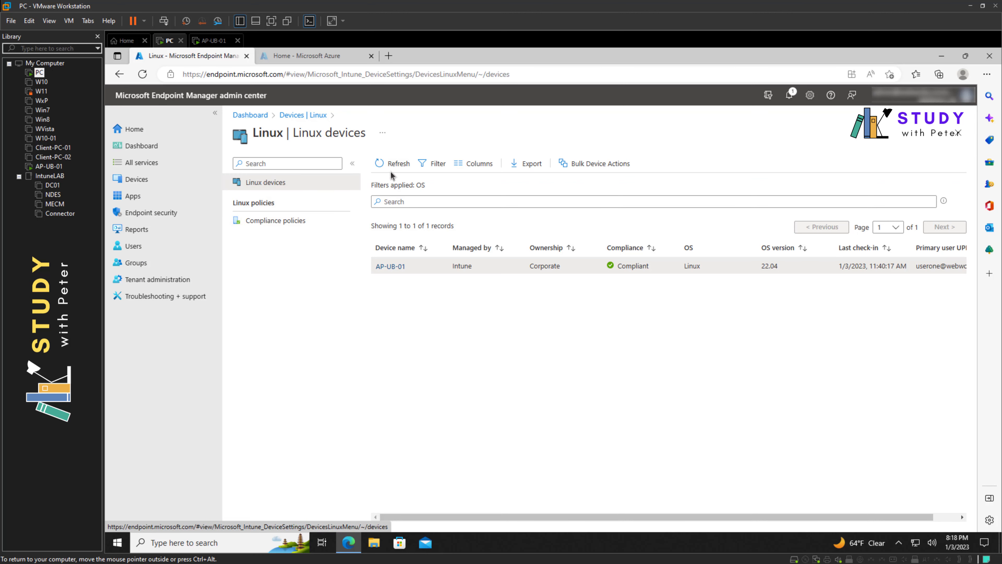
click(390, 265)
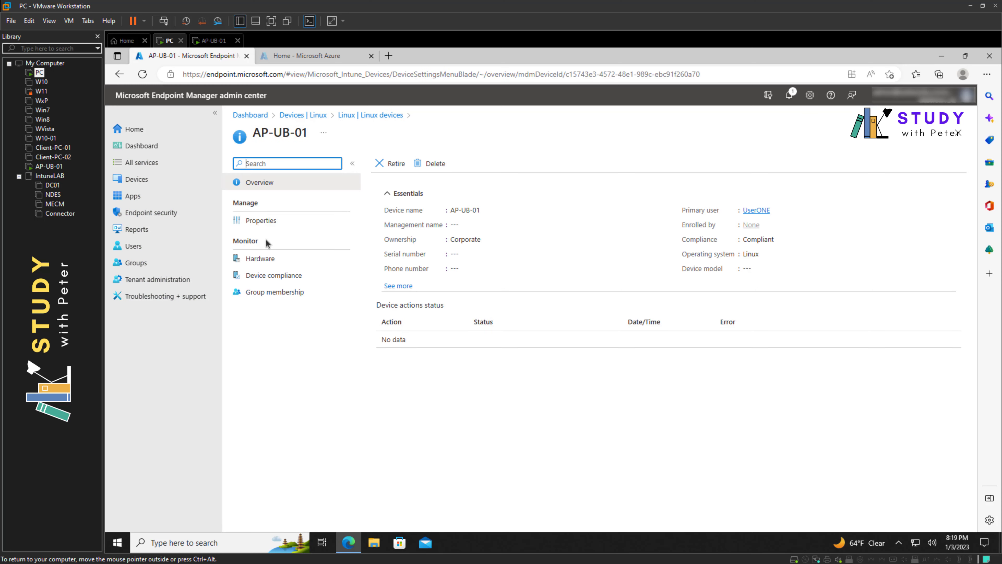
click(259, 259)
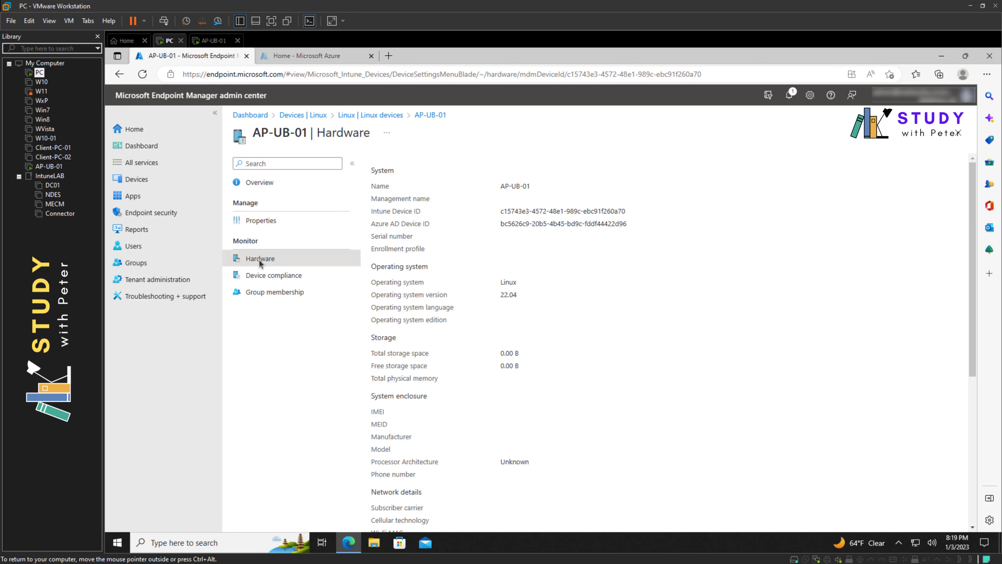
scroll(544, 345, down, 6)
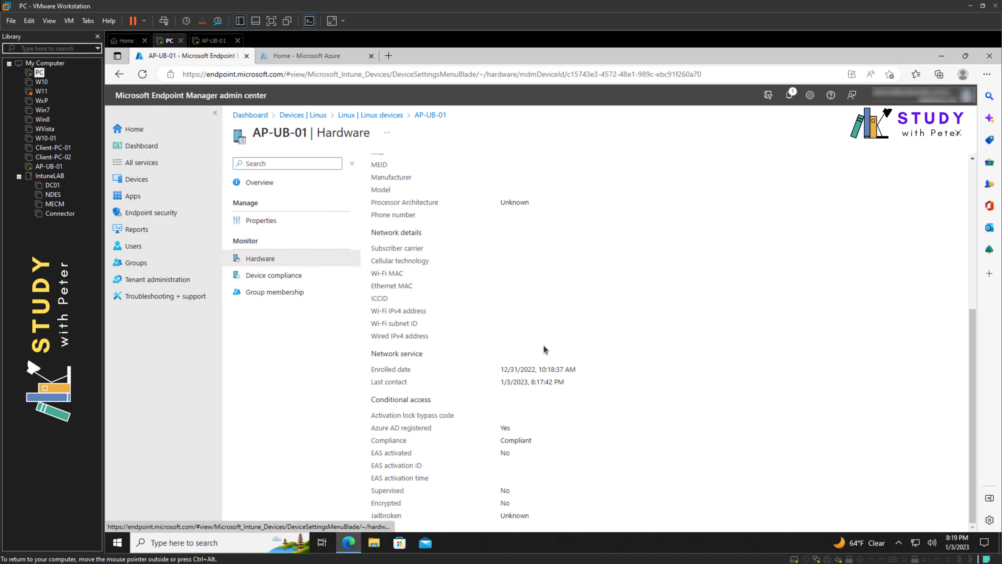
drag(499, 439, 542, 439)
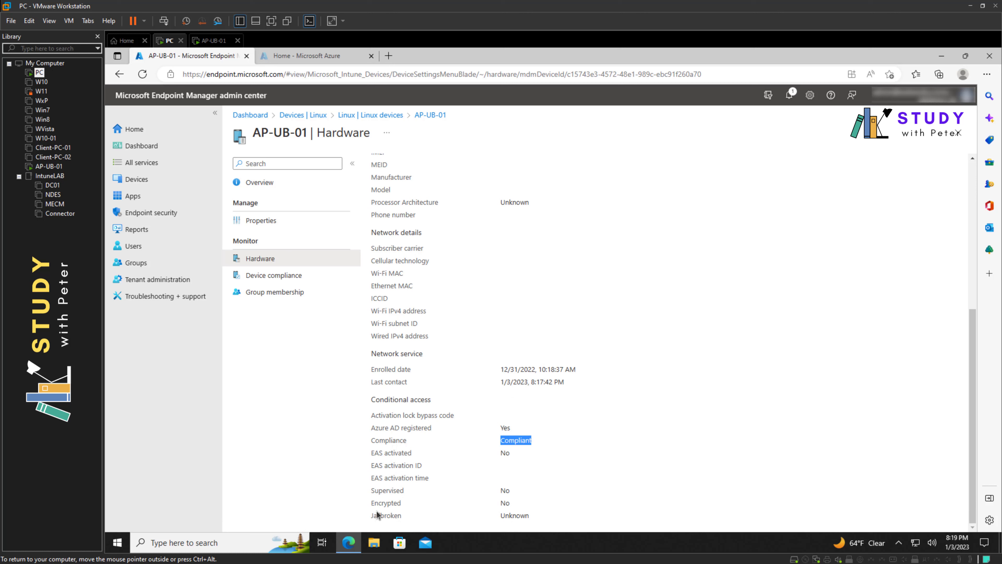
drag(377, 504, 404, 504)
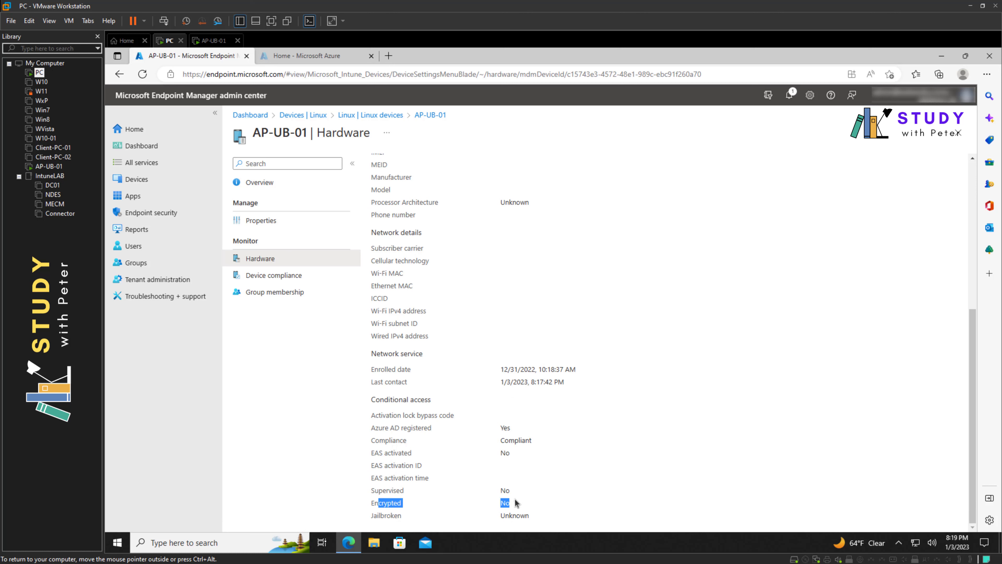
click(517, 443)
drag(507, 444, 498, 441)
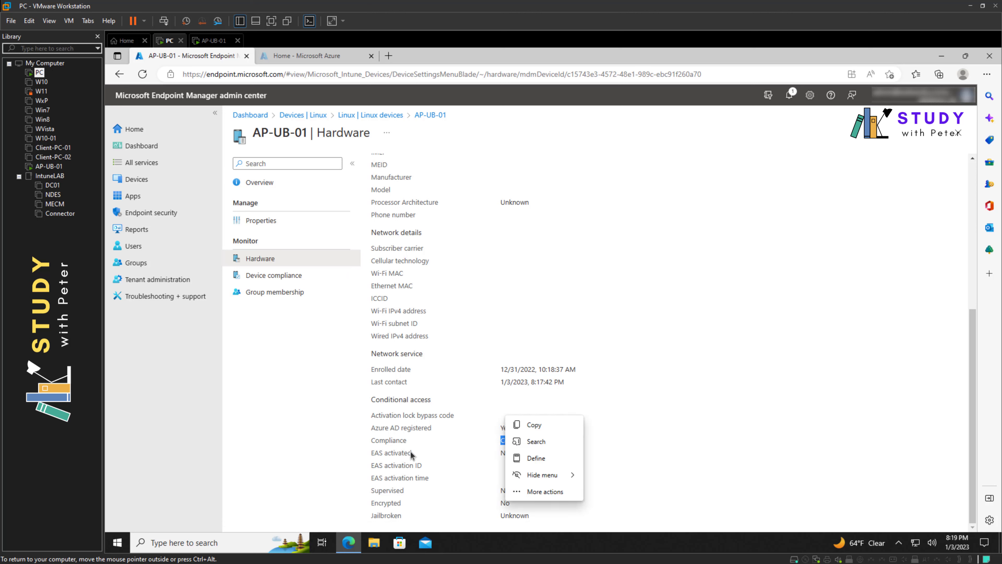
drag(393, 442, 400, 441)
click(525, 441)
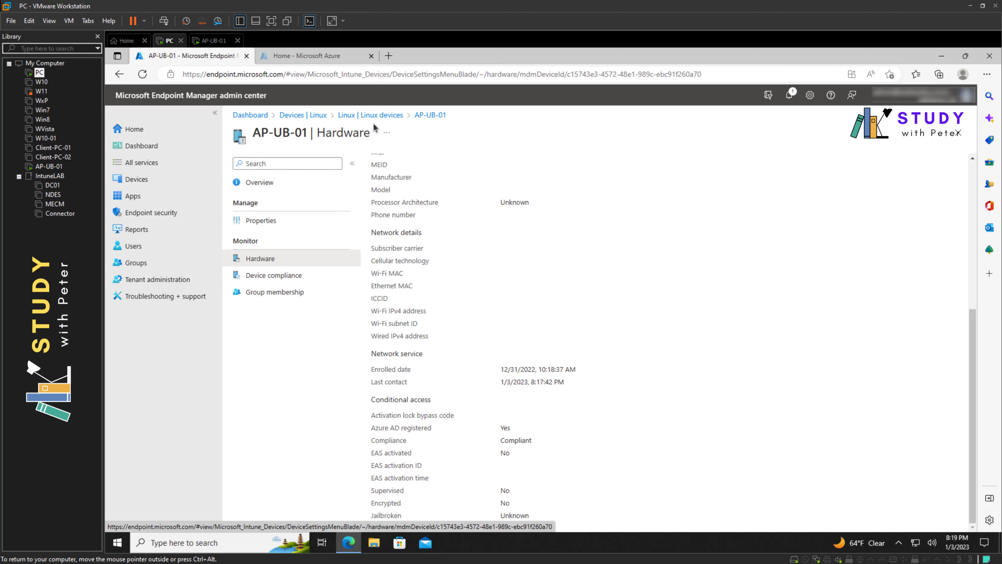
click(377, 115)
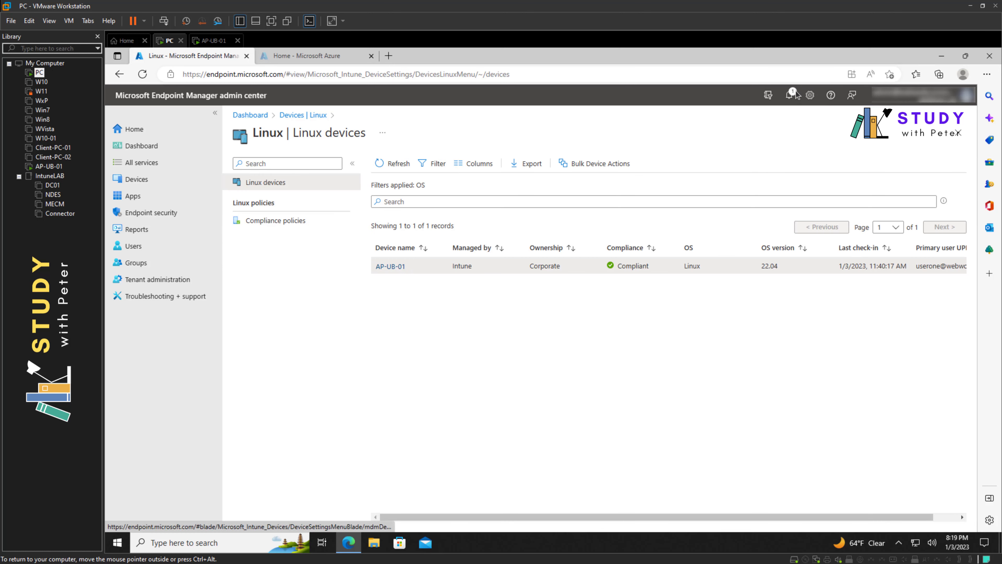
Step: Confirm the policy creation notification, refresh the Linux devices list, and close Notifications
click(790, 95)
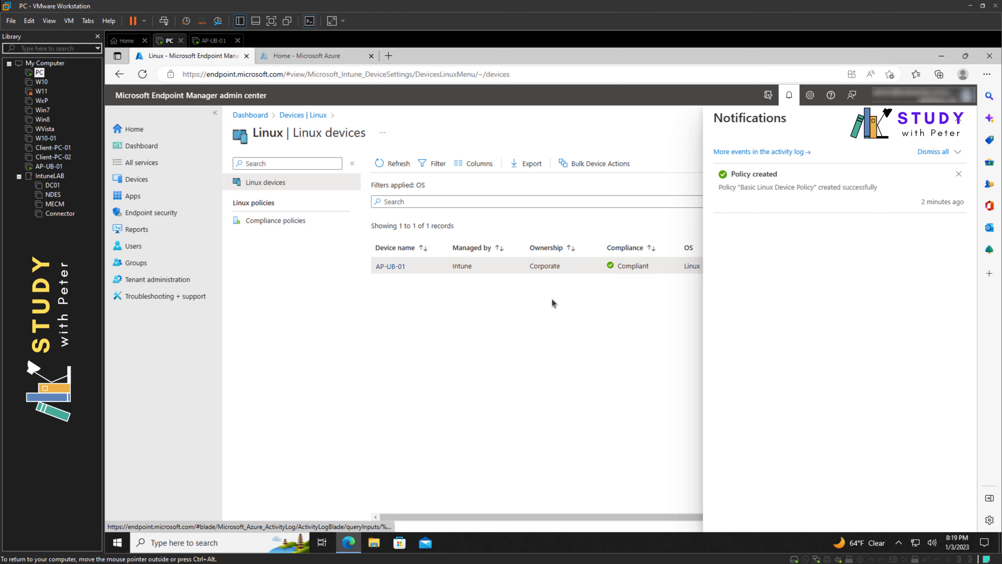
click(389, 165)
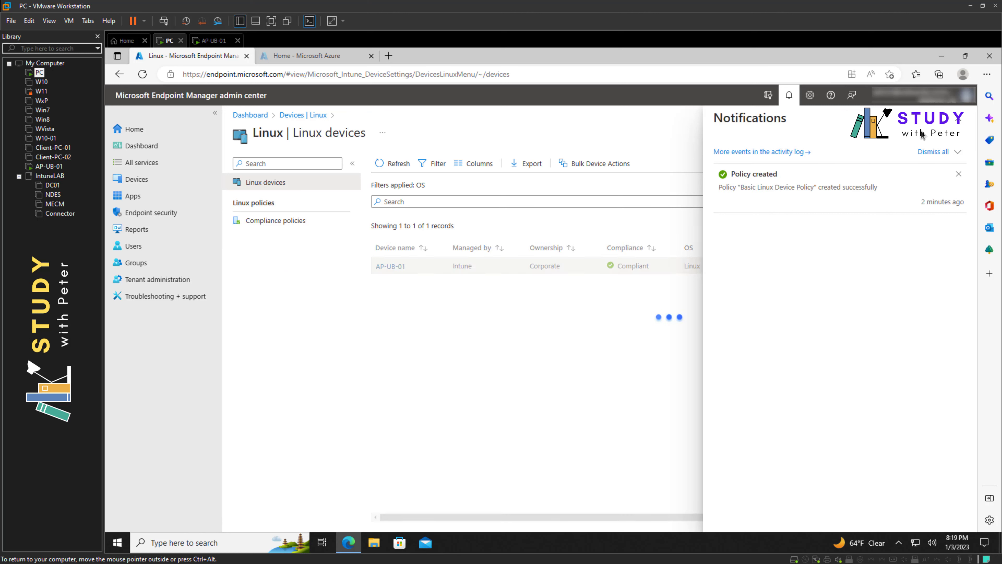
click(961, 118)
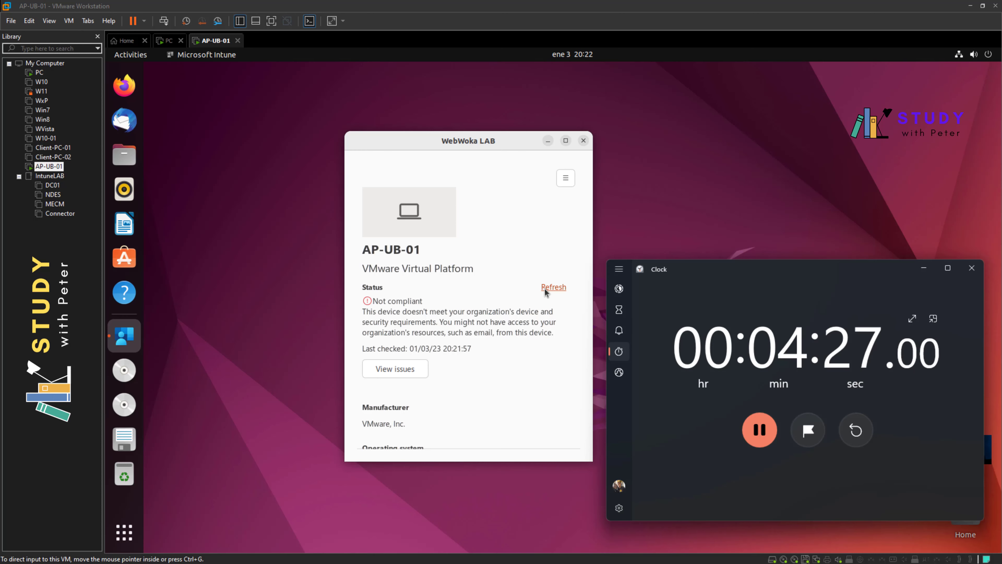
Step: Rerun the Intune compliance check on the Ubuntu VM, then return to the host PC
click(553, 287)
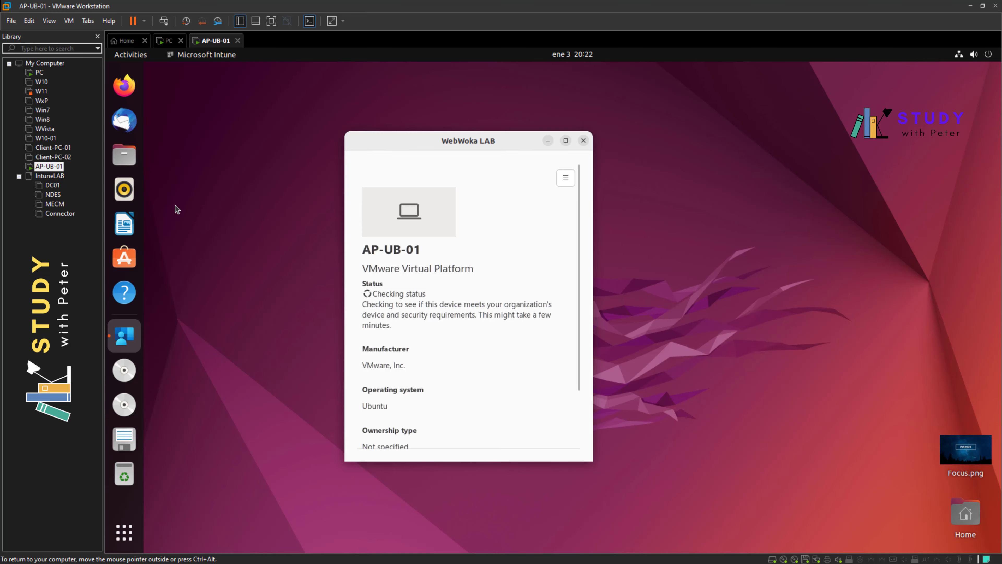
click(39, 72)
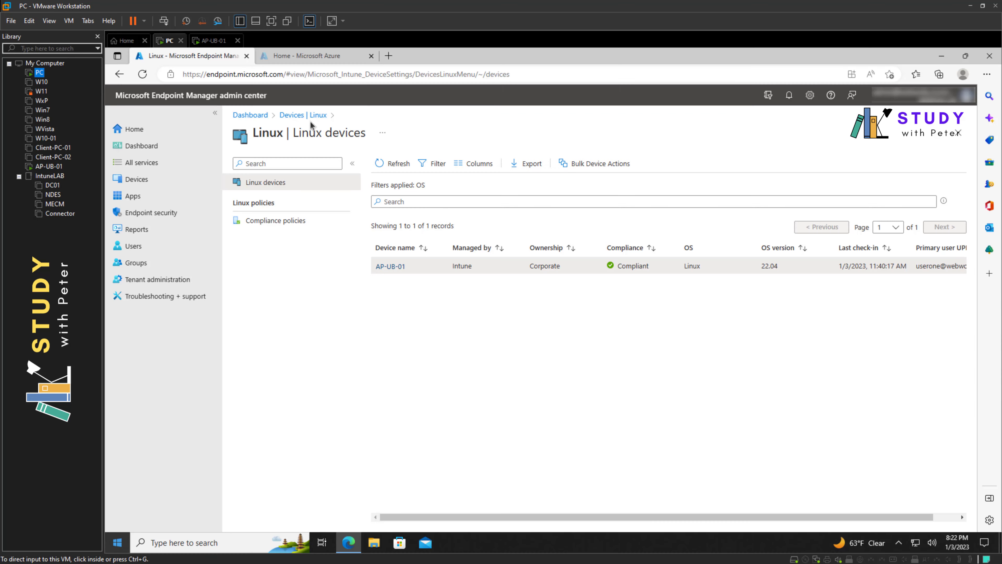
Step: Refresh the list, open AP-UB-01, and copy its Not Compliant status value
click(385, 163)
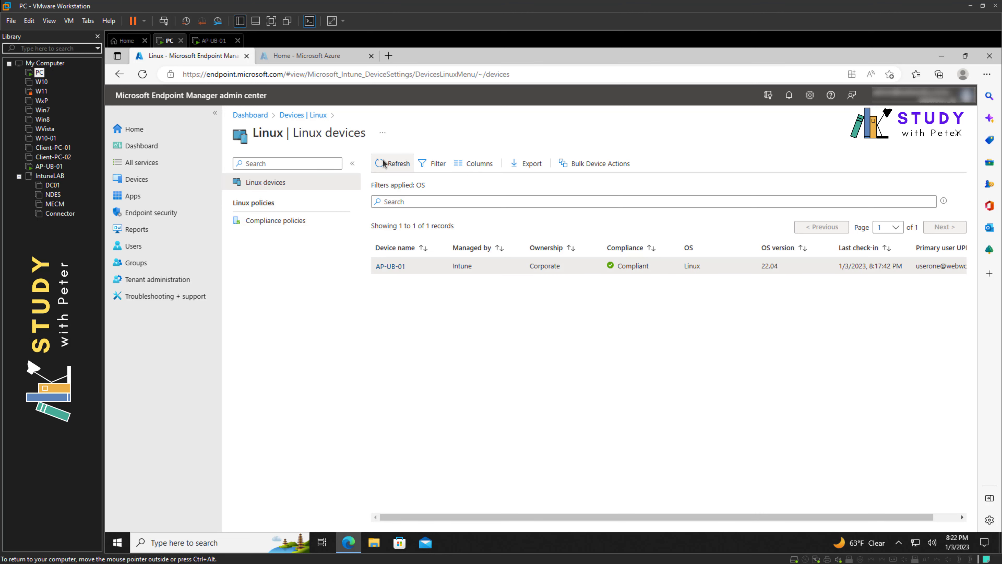
click(385, 163)
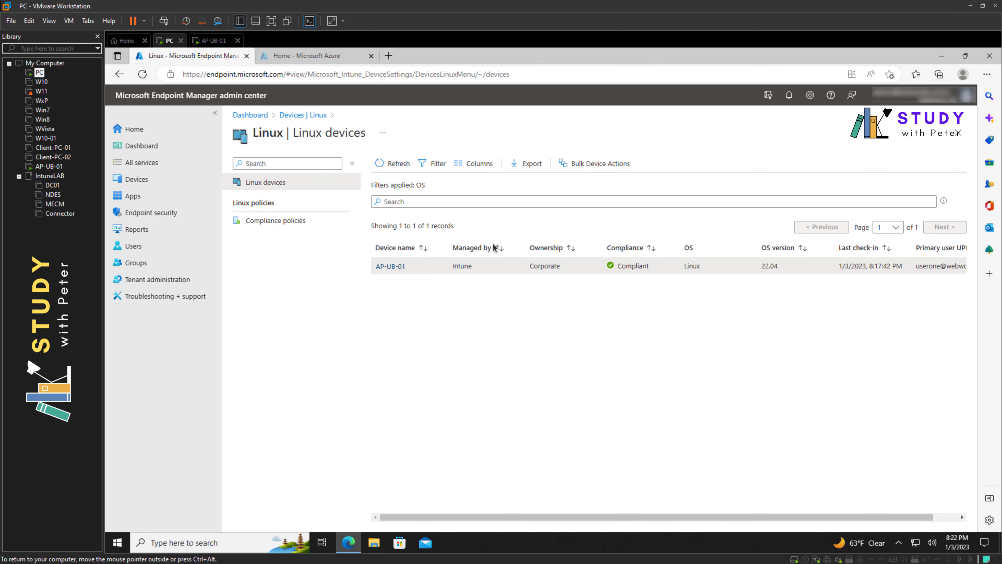
click(396, 265)
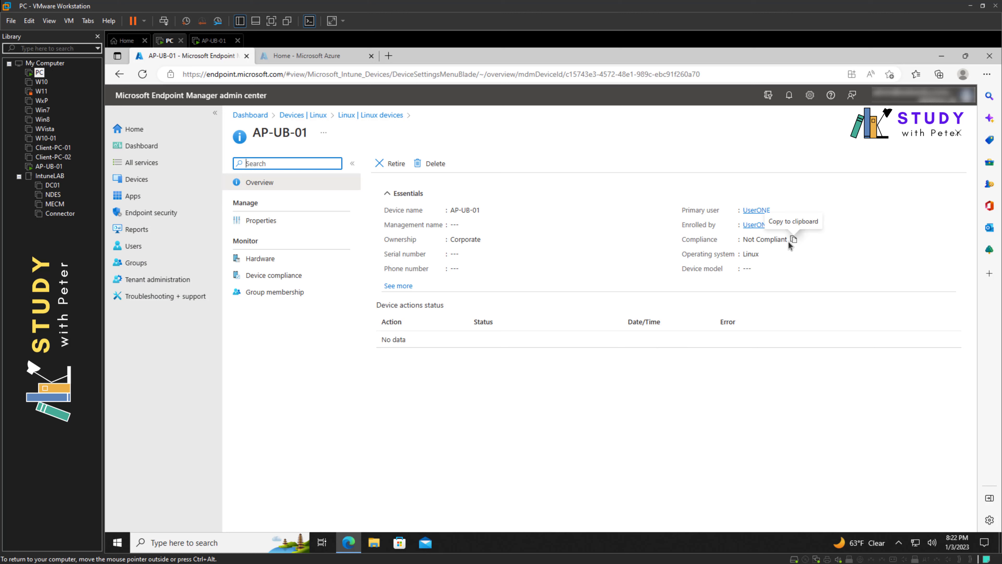
click(794, 239)
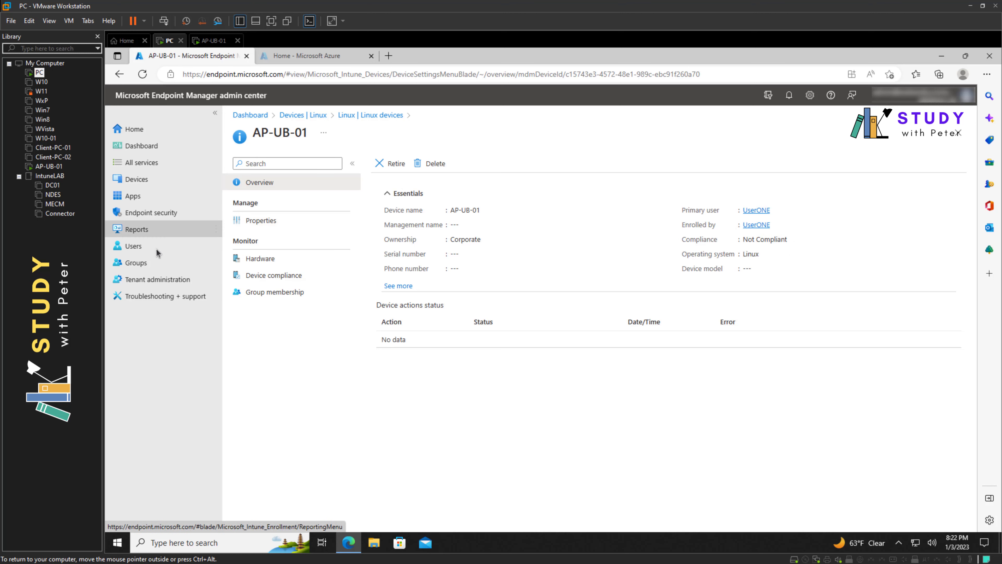
Step: Reopen Devices > Linux and refresh so AP-UB-01 shows Not Compliant
click(145, 180)
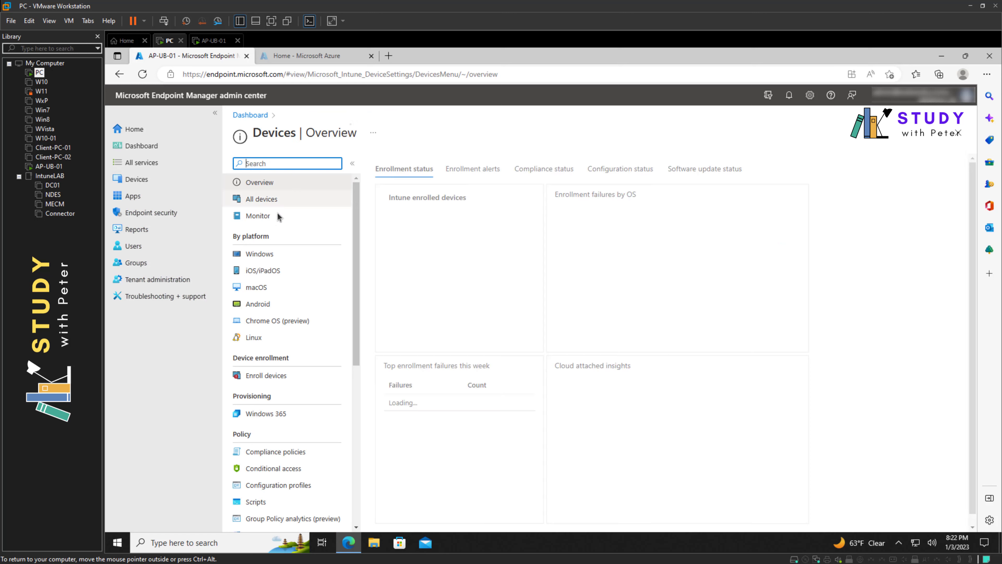
click(262, 342)
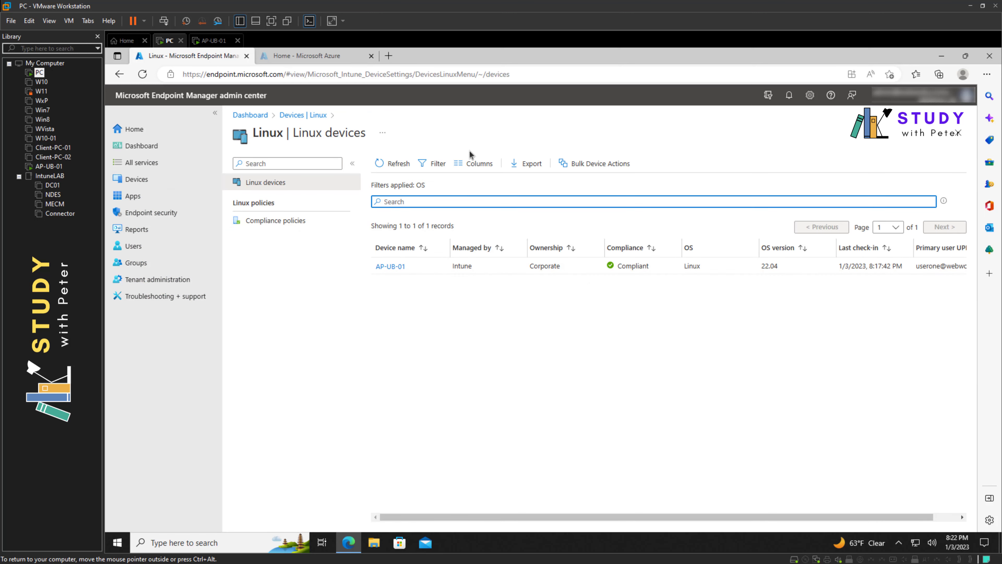
click(396, 162)
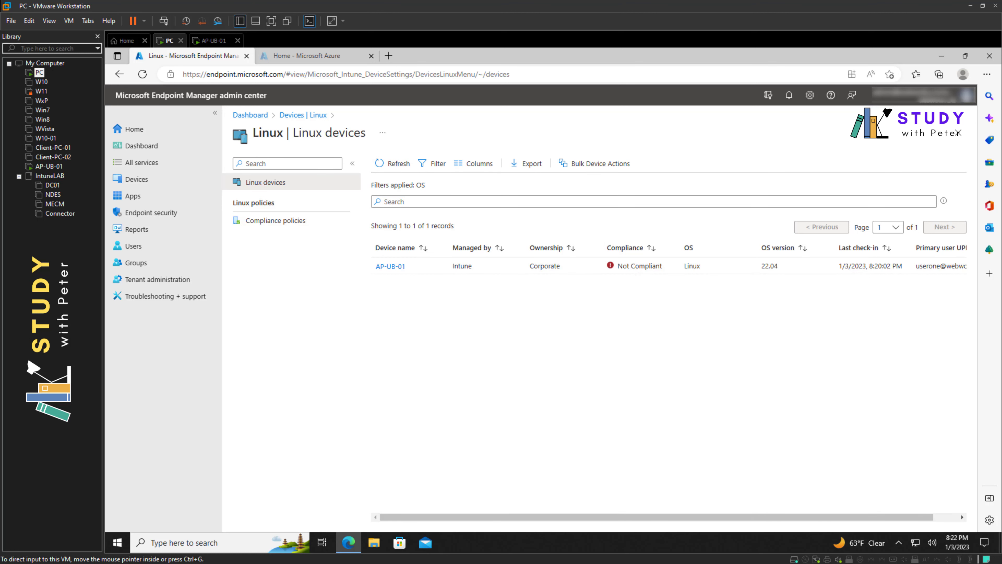
Step: Move the stopwatch window up and left, then minimize it
key(alt+Tab)
drag(795, 265, 737, 241)
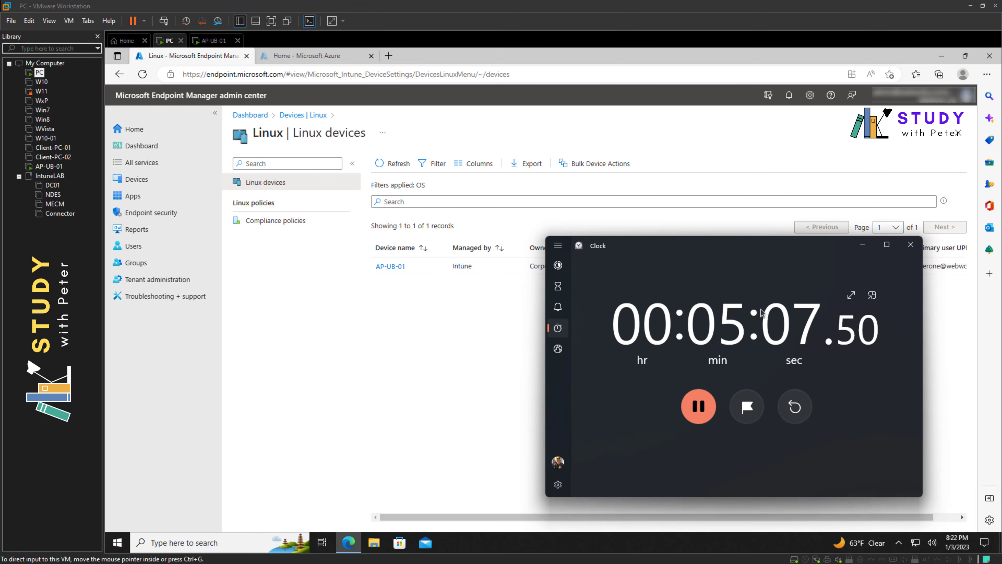
click(862, 248)
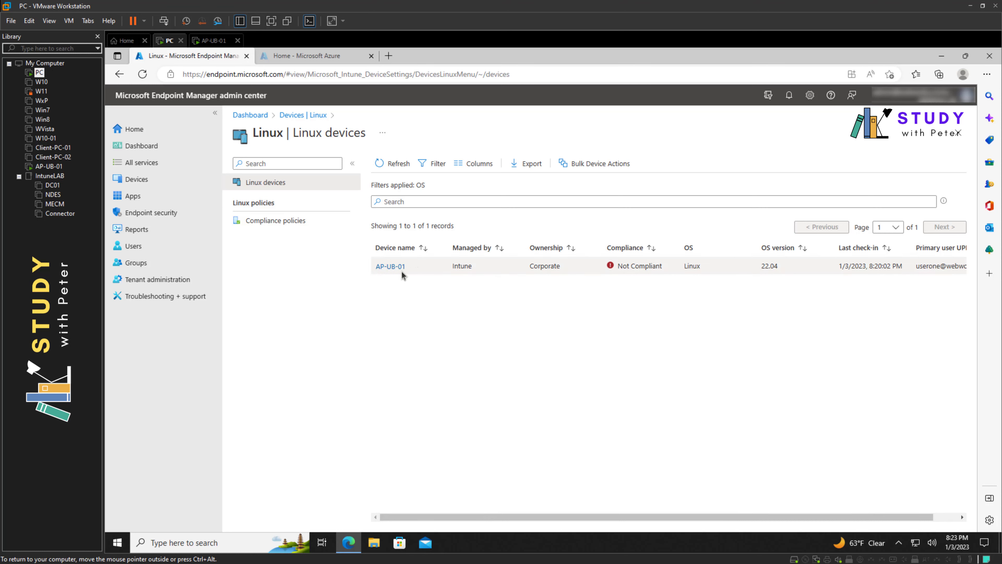
Step: Open the Linux compliance policies list containing Basic Linux Device Policy
click(287, 221)
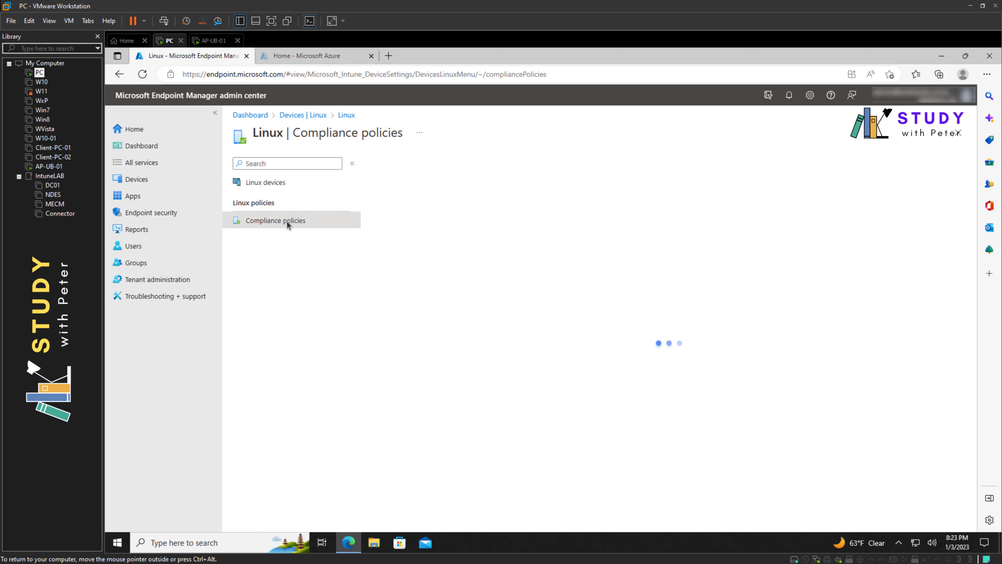